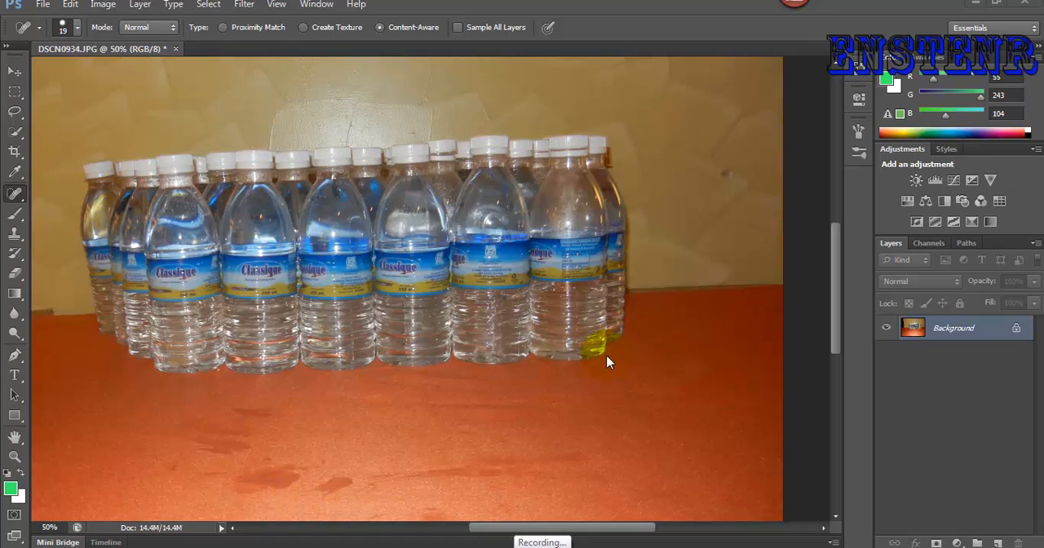
key("ctrl+minus")
right_click(150, 113, "alt")
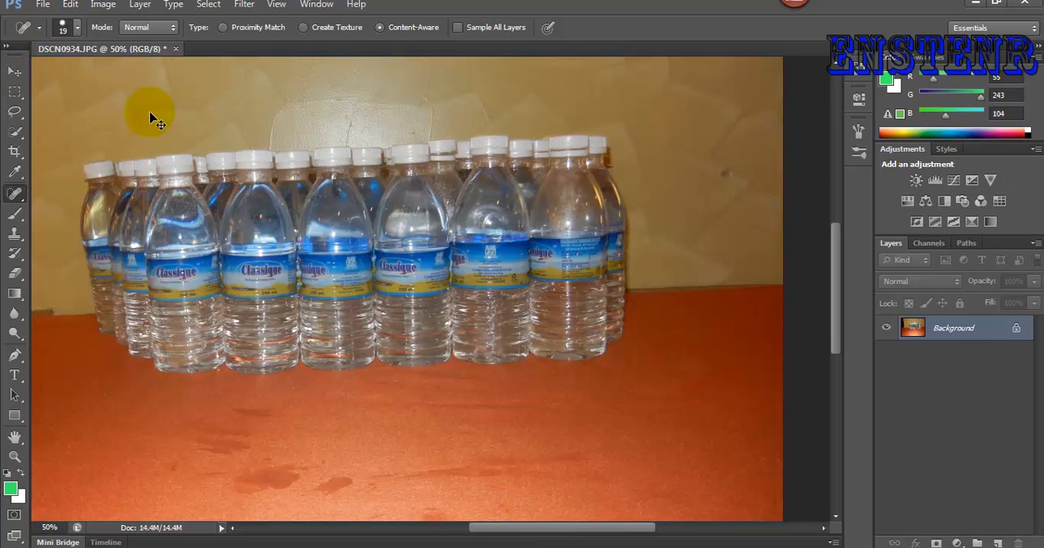
key("ctrl+minus")
key("ctrl+minus")
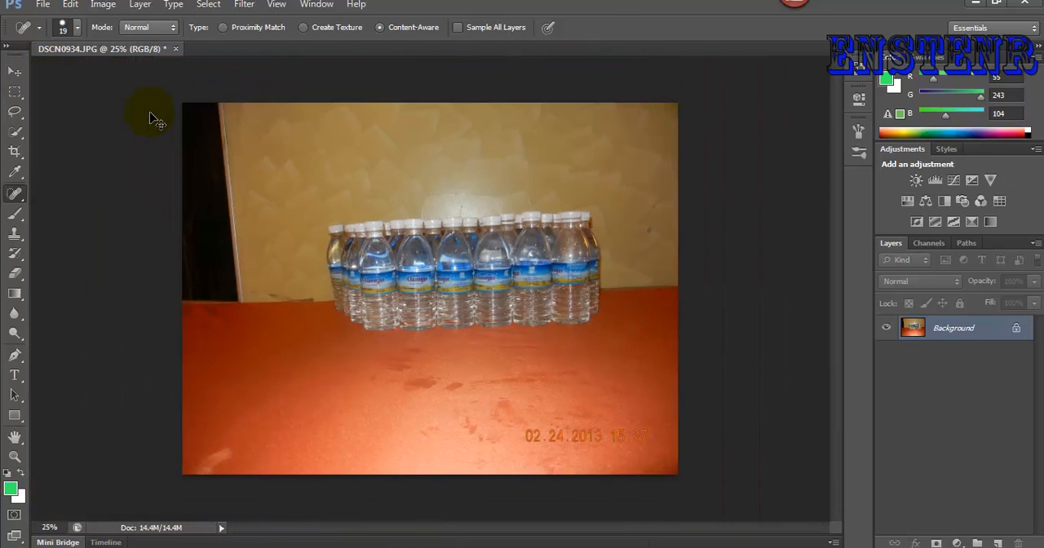
key("ctrl+z")
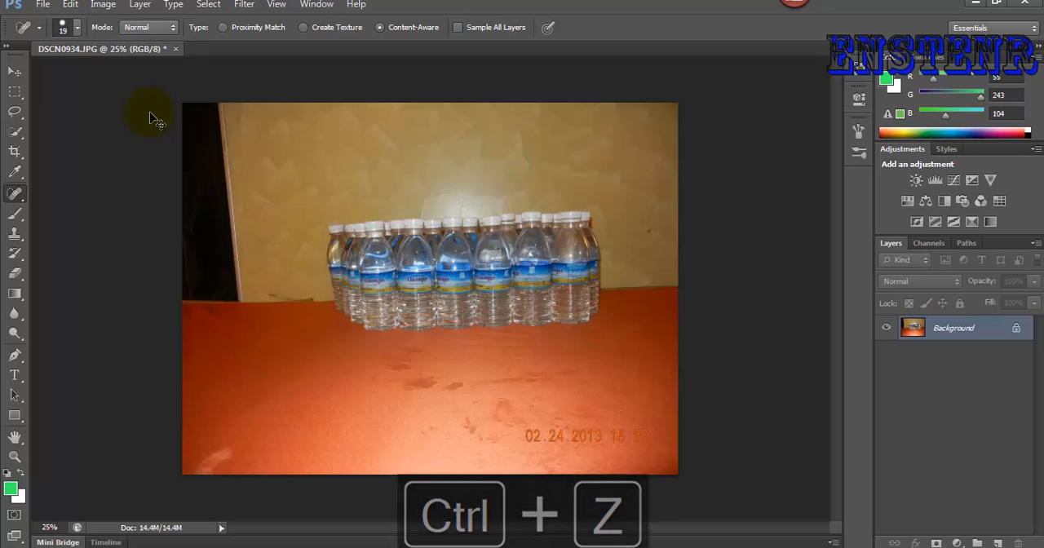
key("ctrl+equal")
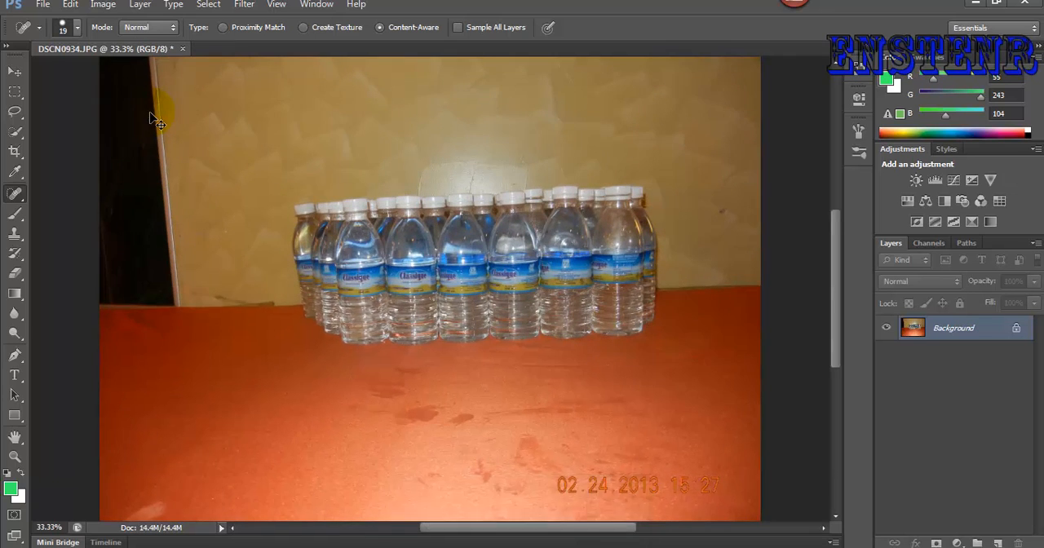
key("ctrl+equal")
key("ctrl+minus")
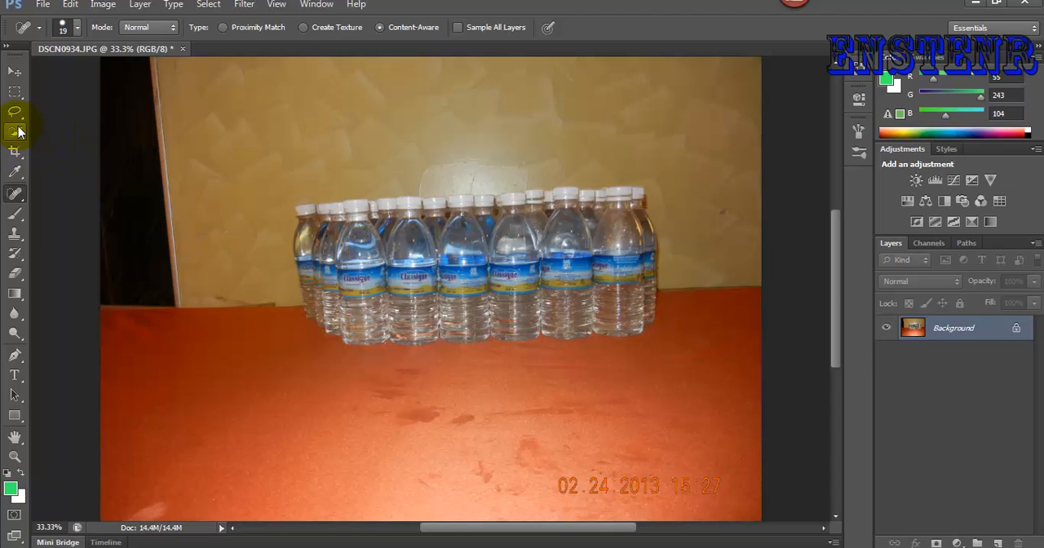
- Select the whole group of water bottles with the Quick Selection tool using a 30 px brush
left_click(18, 133)
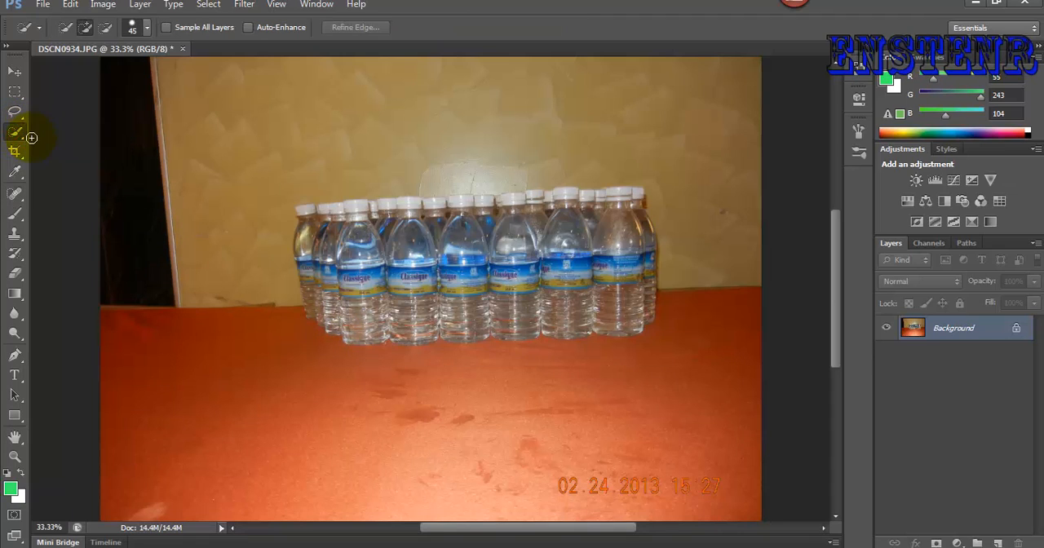
right_click(18, 133)
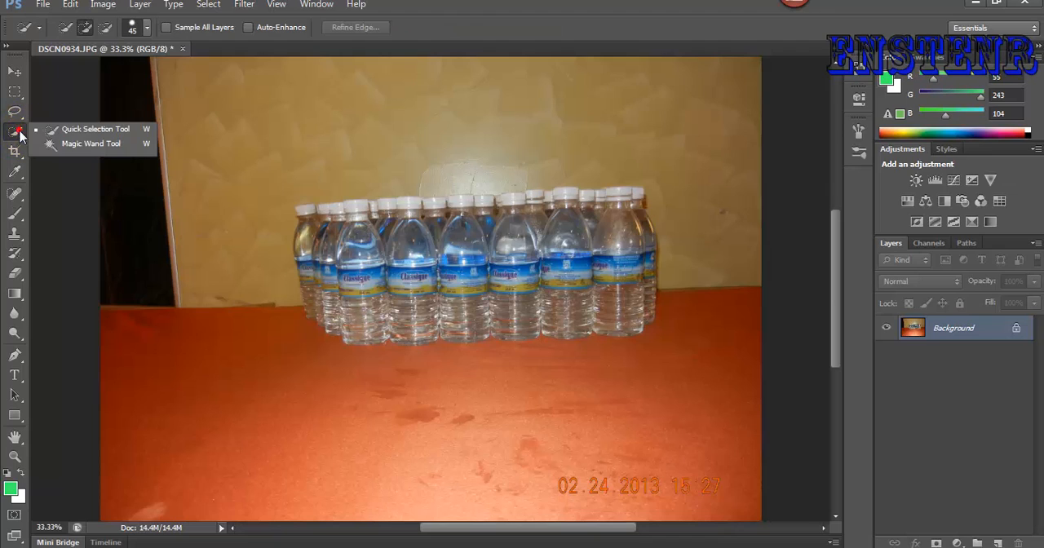
left_click(96, 132)
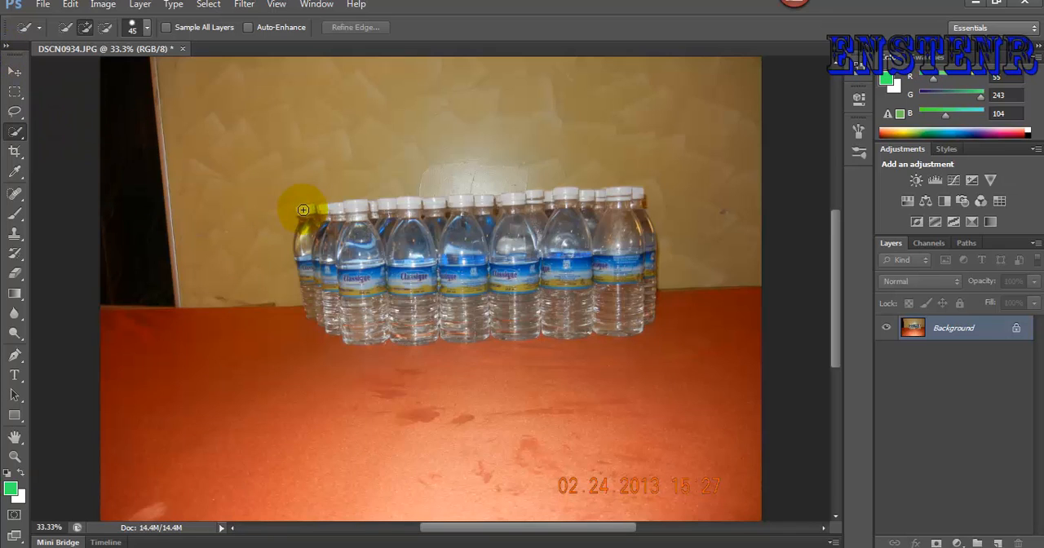
key("ctrl+equal")
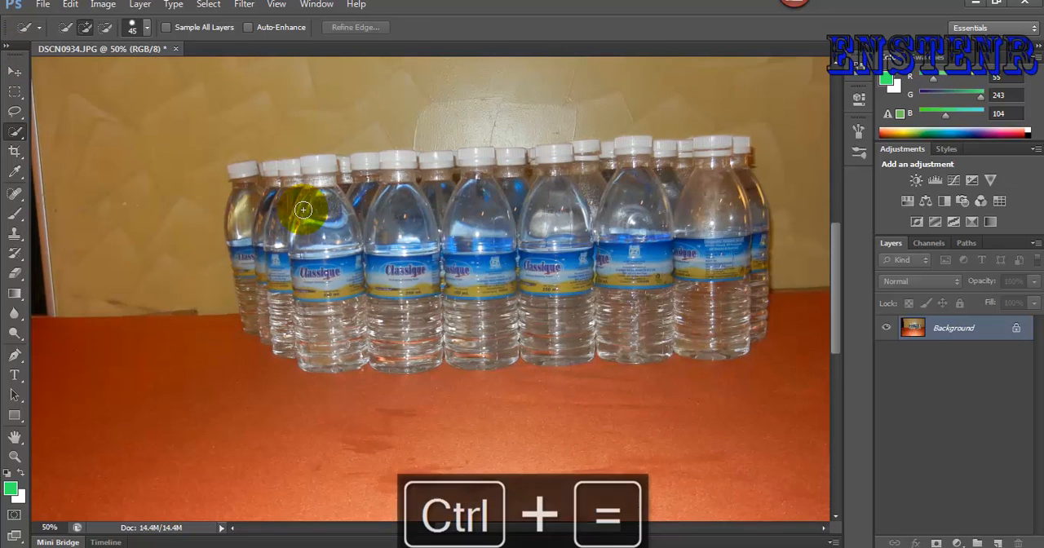
key("ctrl+equal")
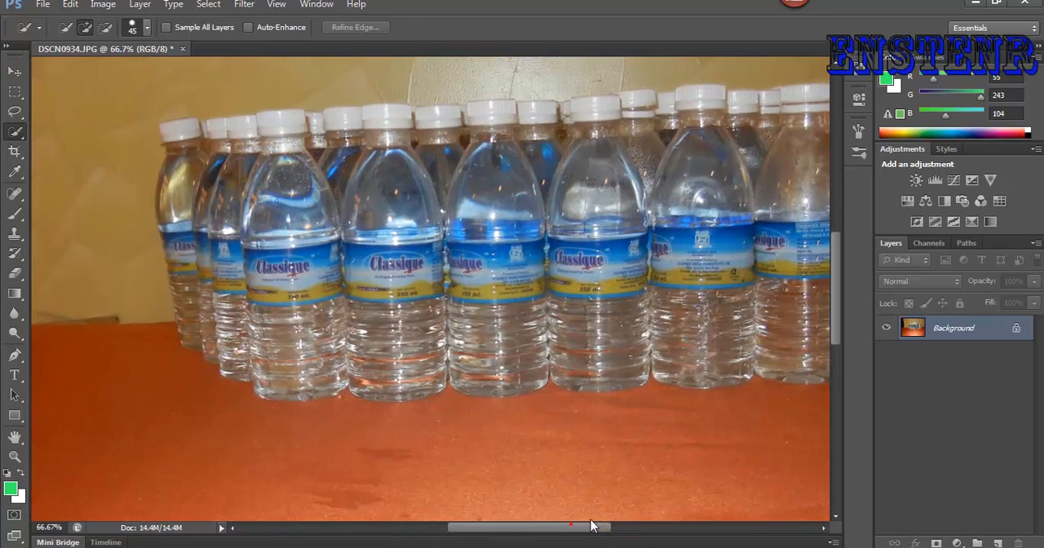
mouse_move(583, 527)
left_mouse_down()
mouse_move(608, 526)
mouse_move(591, 532)
left_mouse_up()
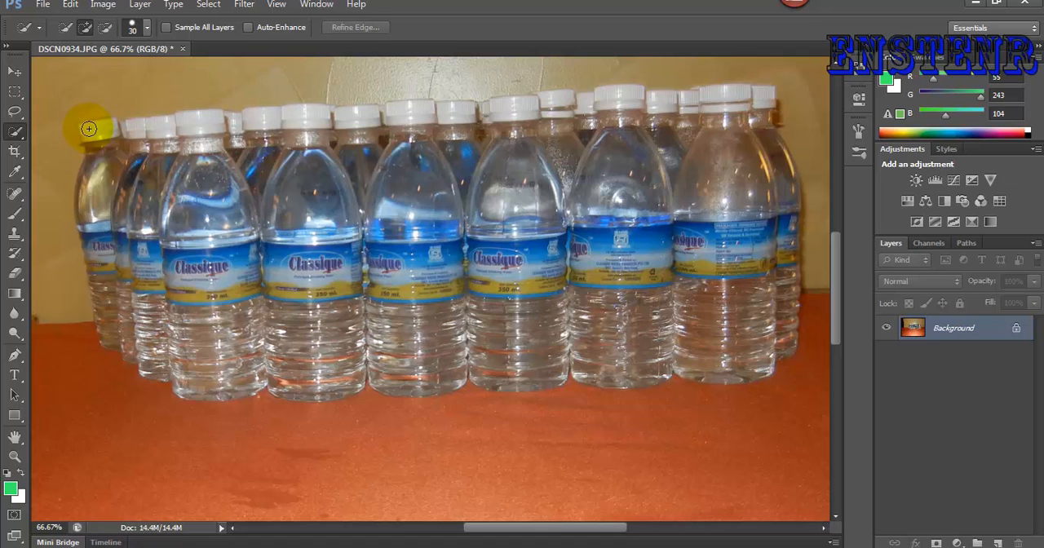
mouse_move(89, 131)
left_mouse_down()
mouse_move(93, 187)
mouse_move(86, 182)
mouse_move(97, 239)
mouse_move(85, 186)
mouse_move(139, 129)
mouse_move(728, 97)
mouse_move(763, 107)
mouse_move(776, 159)
left_mouse_up()
mouse_move(793, 204)
left_mouse_down()
mouse_move(801, 257)
mouse_move(787, 320)
mouse_move(759, 367)
mouse_move(575, 362)
mouse_move(536, 338)
mouse_move(496, 334)
mouse_move(373, 354)
mouse_move(217, 343)
mouse_move(194, 359)
mouse_move(144, 319)
mouse_move(117, 317)
left_mouse_up()
left_click(294, 275)
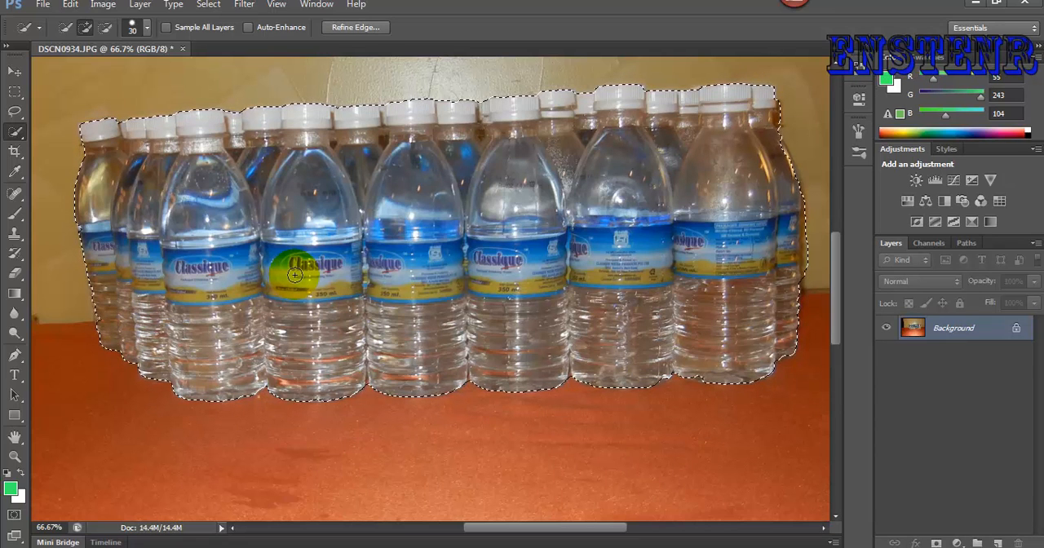
- Copy the selected bottles to a new layer and hide the Background layer
key("ctrl+j")
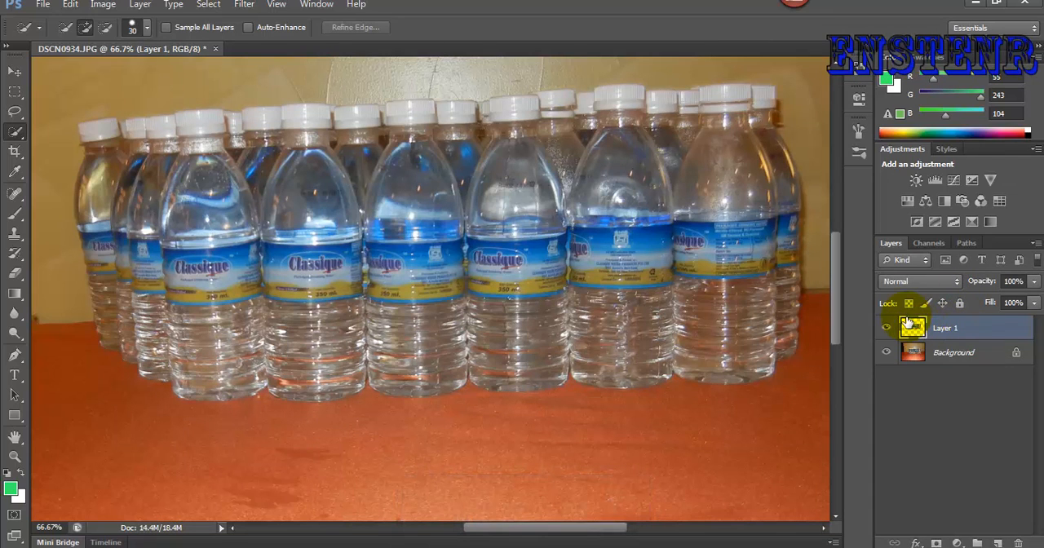
left_click(887, 351)
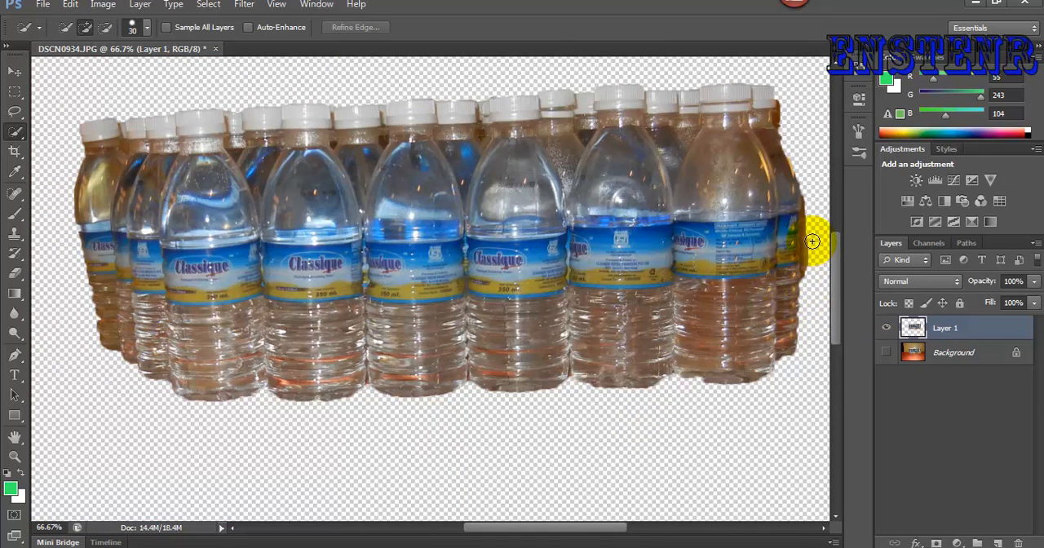
- Set the Eraser to a soft round brush with 0% hardness and a size of 60 px
key("ctrl+equal")
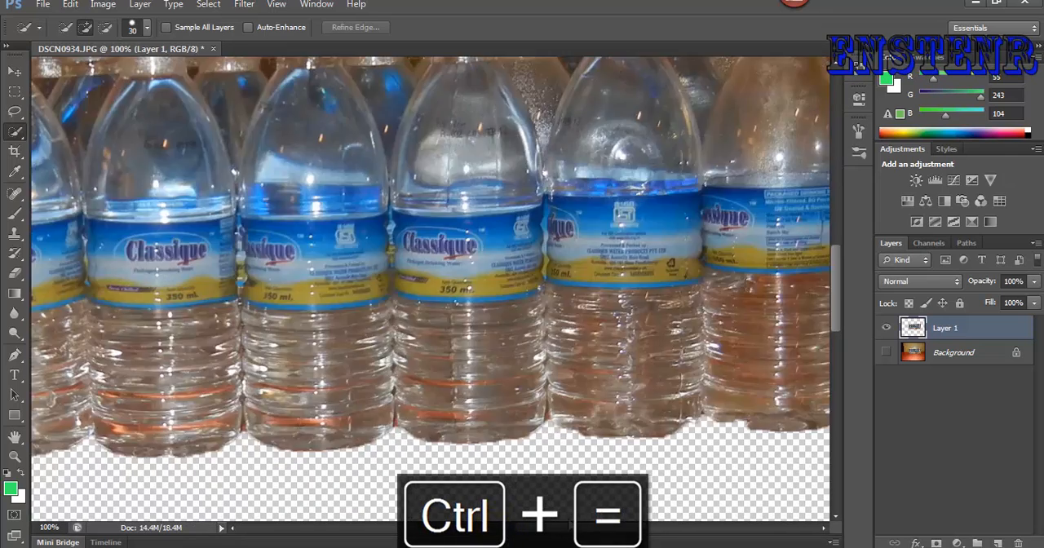
left_click_drag(569, 527, 653, 527)
scroll(349, 227, "up", 1)
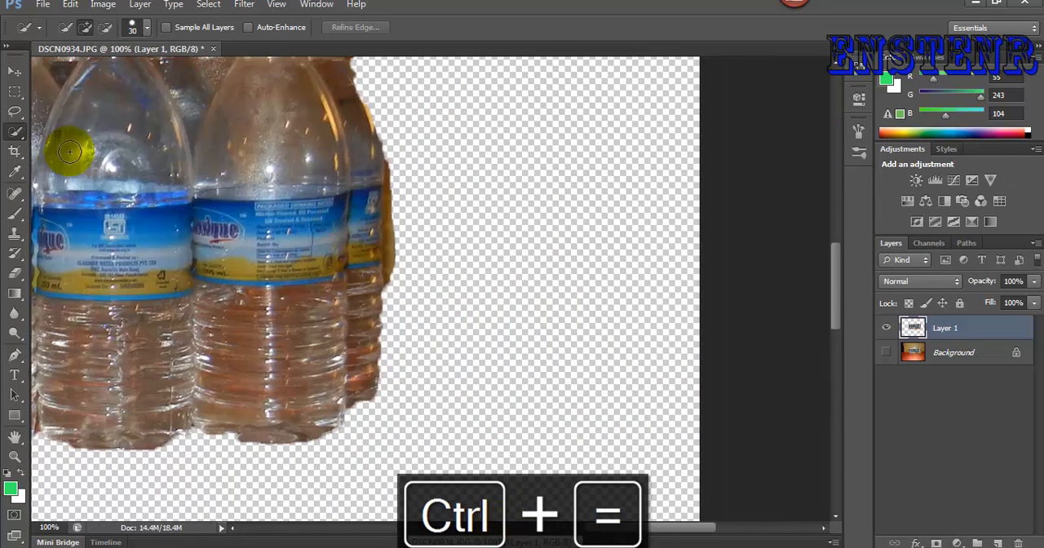
left_click(16, 276)
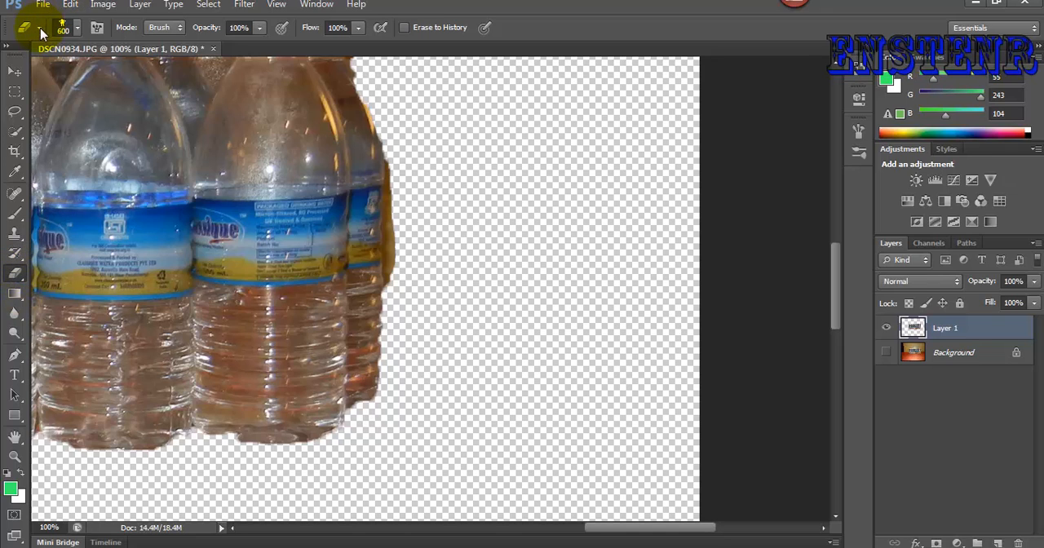
left_click(77, 28)
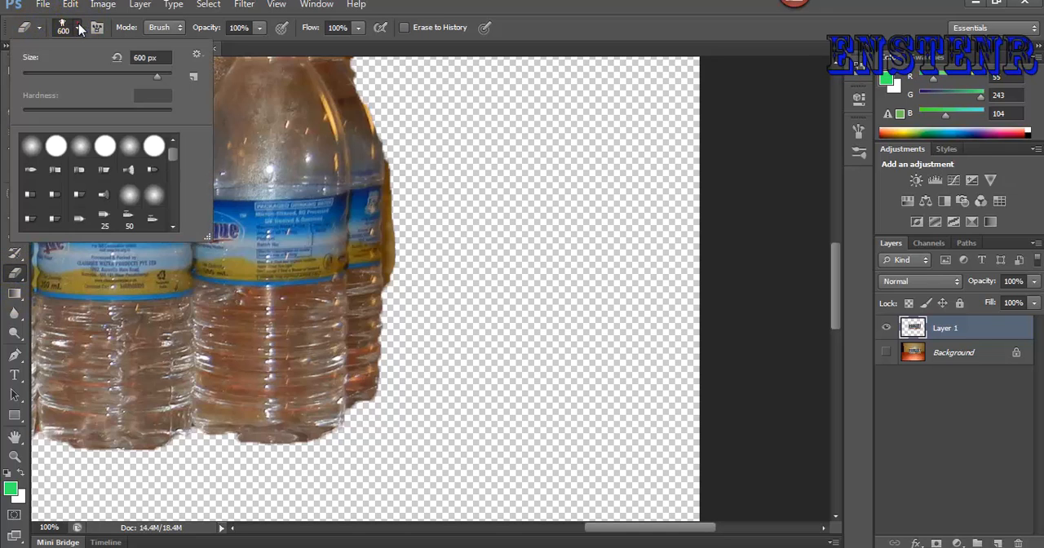
left_click(81, 148)
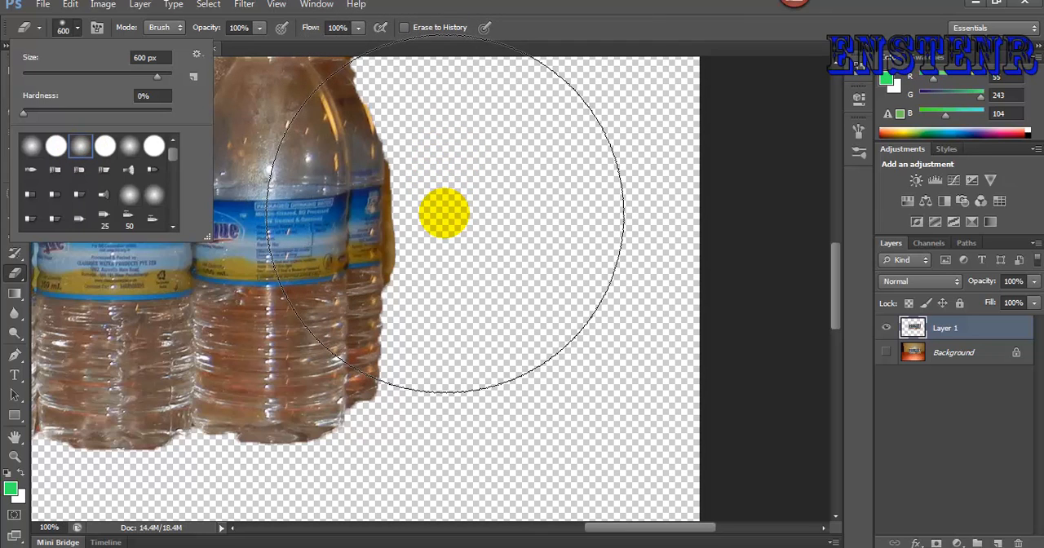
left_click(501, 10)
key("bracketleft")
key("bracketleft")
key("bracketleft")
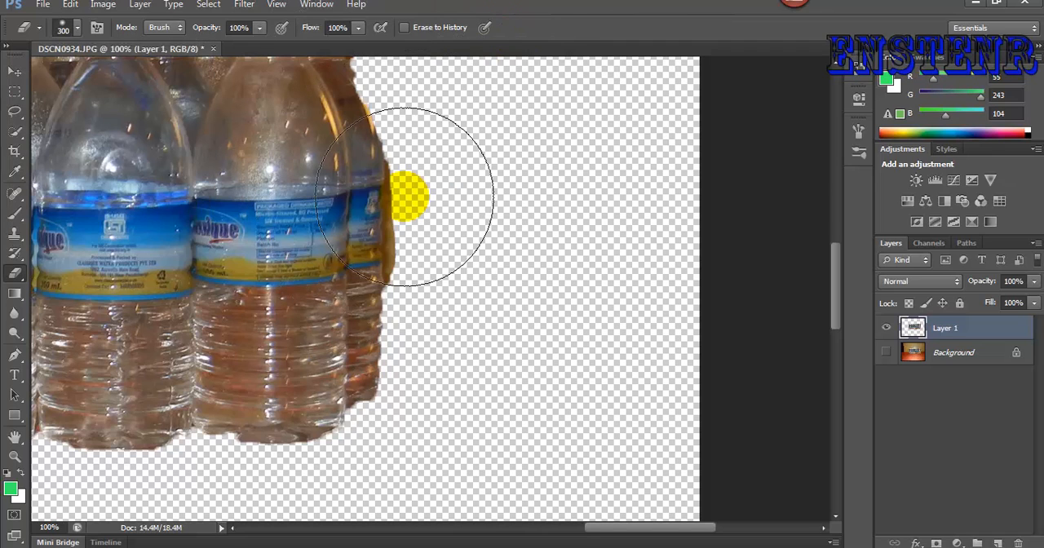
key("bracketleft")
key("bracketleft")
key("bracketleft")
key("bracketleft")
key("bracketleft")
key("bracketleft")
key("bracketleft")
key("bracketleft")
key("bracketleft")
key("bracketleft")
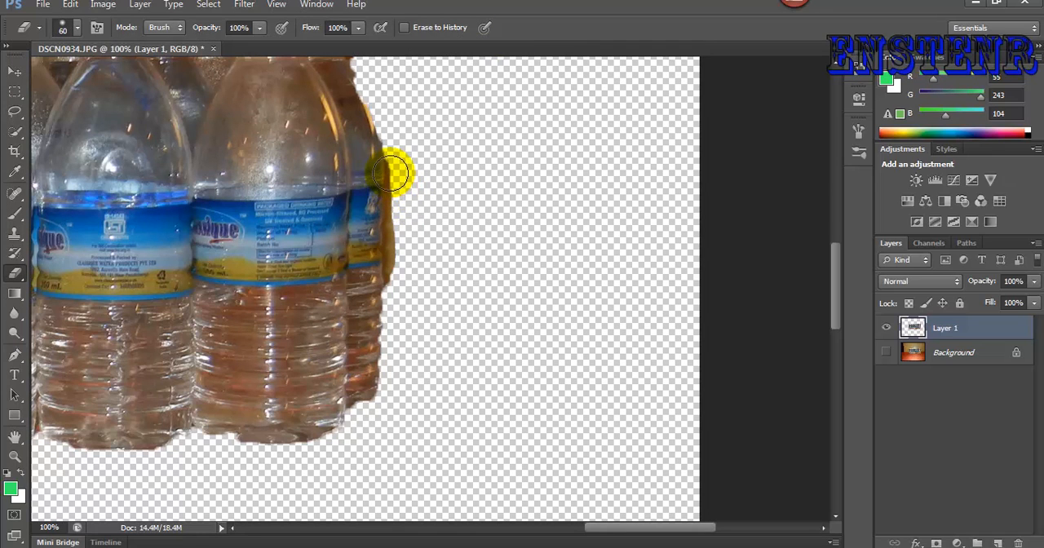
- Erase the leftover wall fringe along the outer edge of the rightmost bottle on Layer 1
left_click(392, 171)
key("ctrl+z")
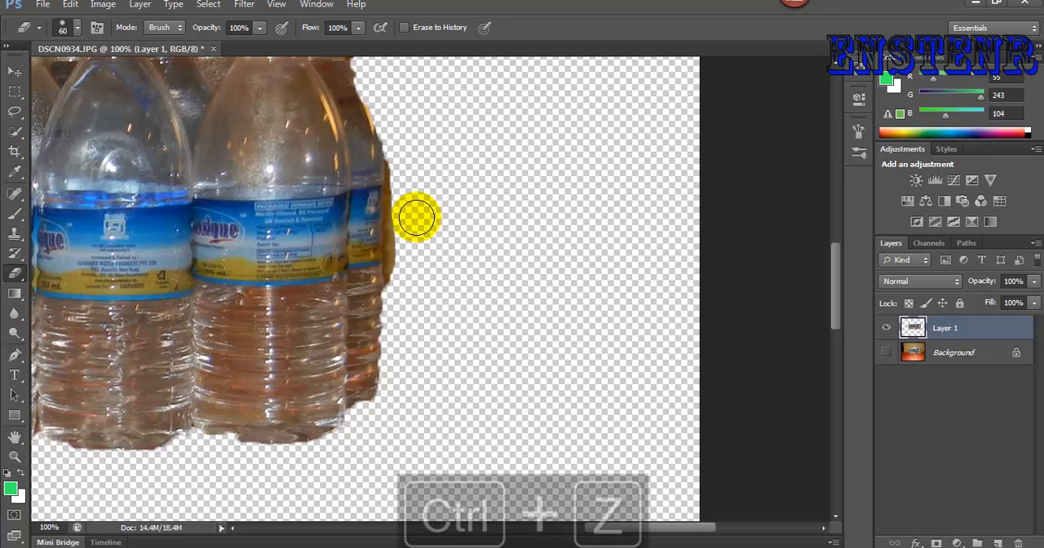
left_click_drag(407, 194, 405, 283)
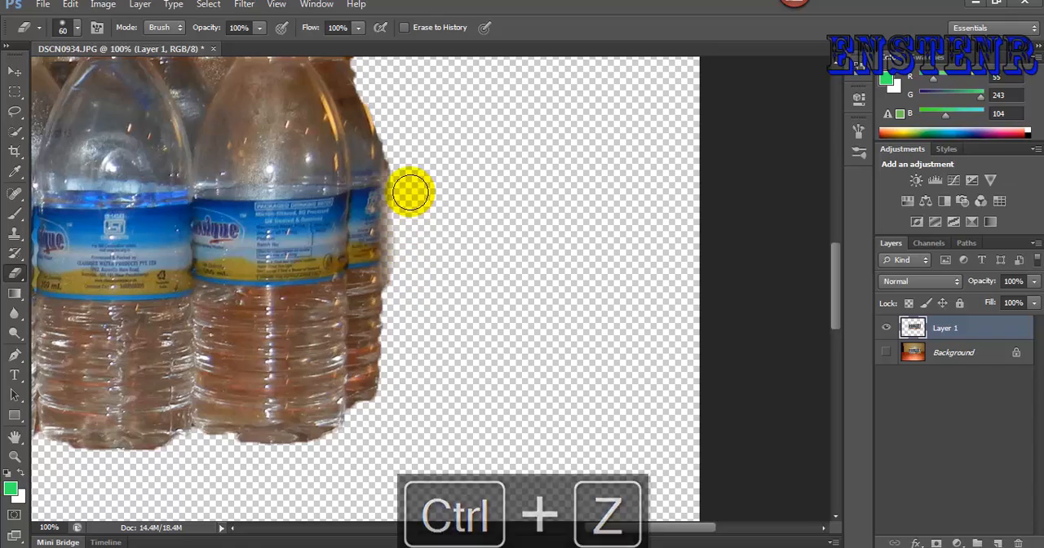
left_click_drag(404, 160, 418, 245)
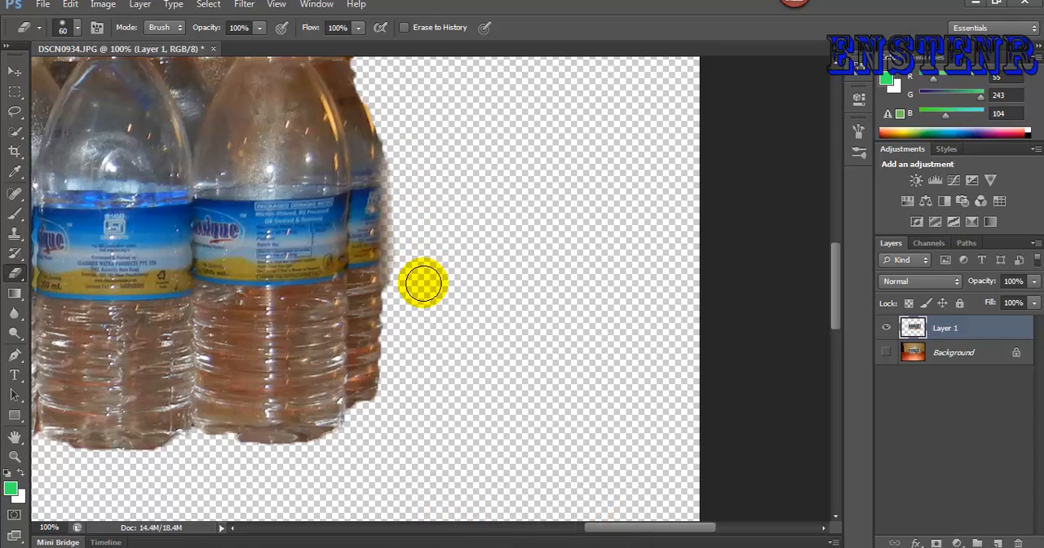
- Hide Layer 1 and show the Background layer again
scroll(424, 290, "down", 3)
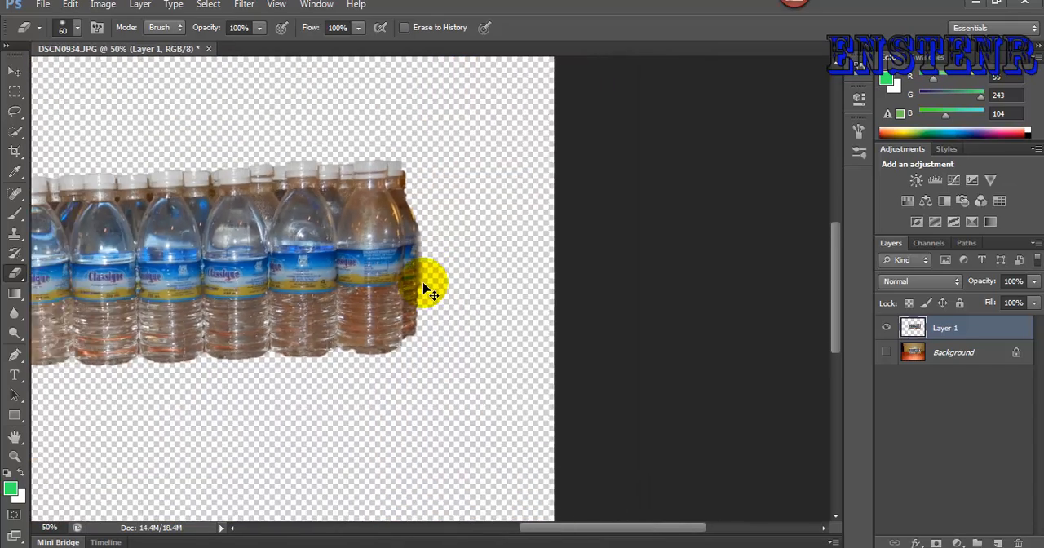
scroll(424, 290, "down", 1)
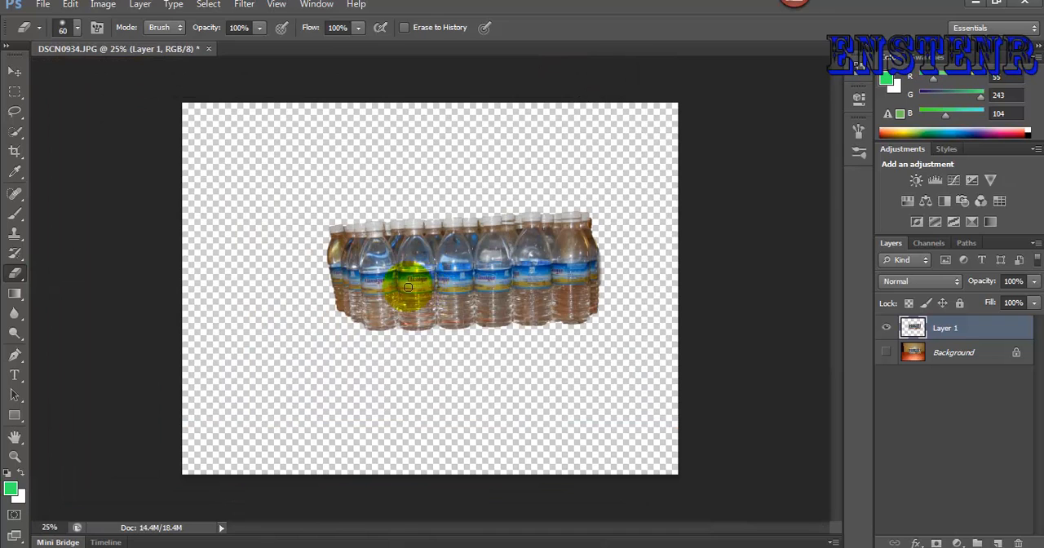
left_click(888, 328)
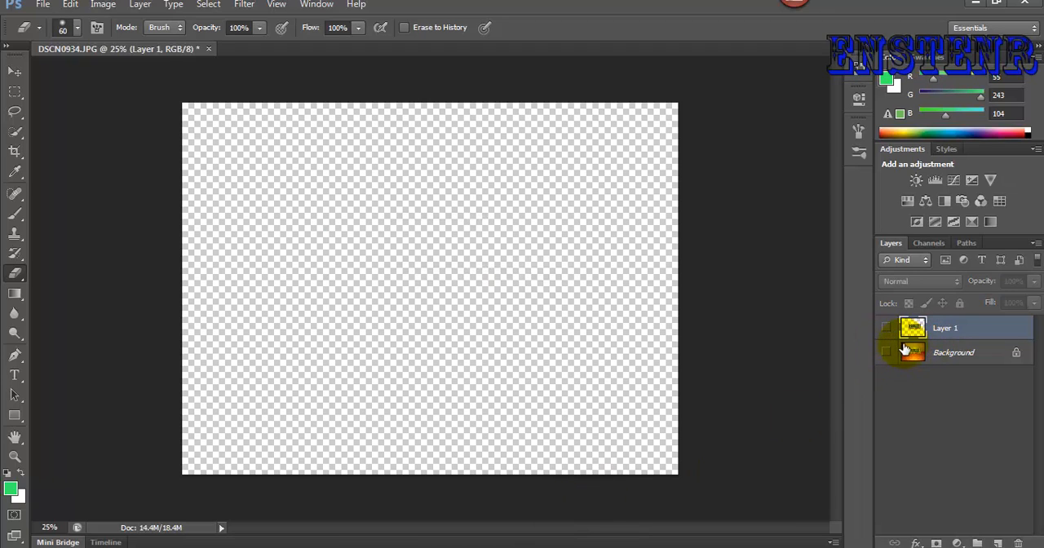
left_click(888, 354)
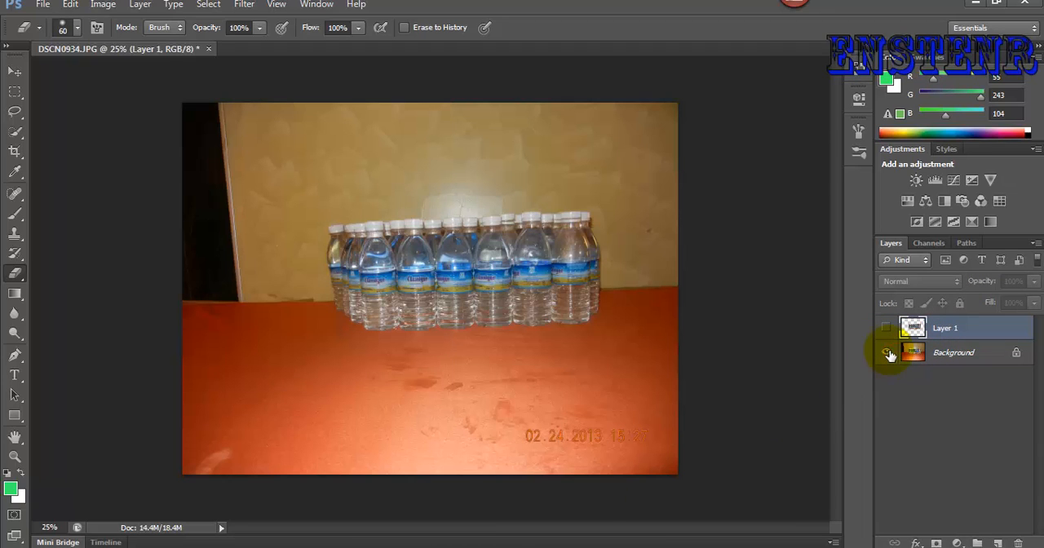
- Start a Pen tool path along the leftmost bottle's outer edge, running from beside its shoulder up to its cap
left_click(17, 256)
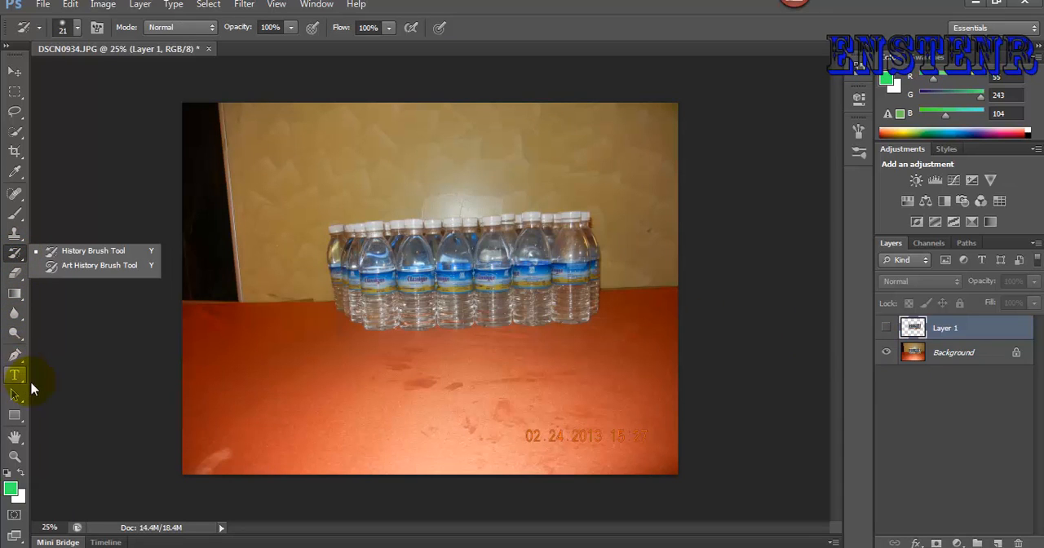
left_click(12, 360)
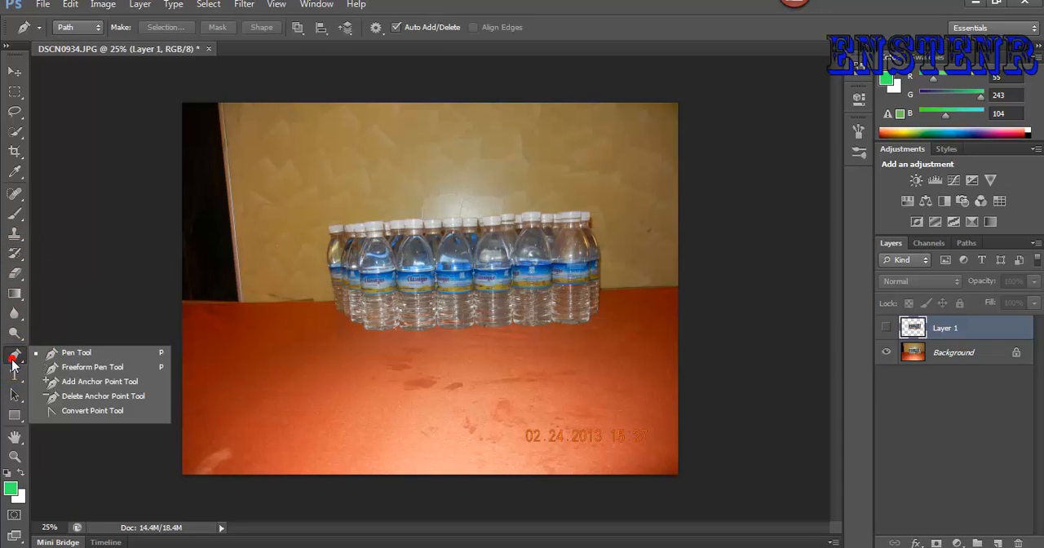
left_click(99, 355)
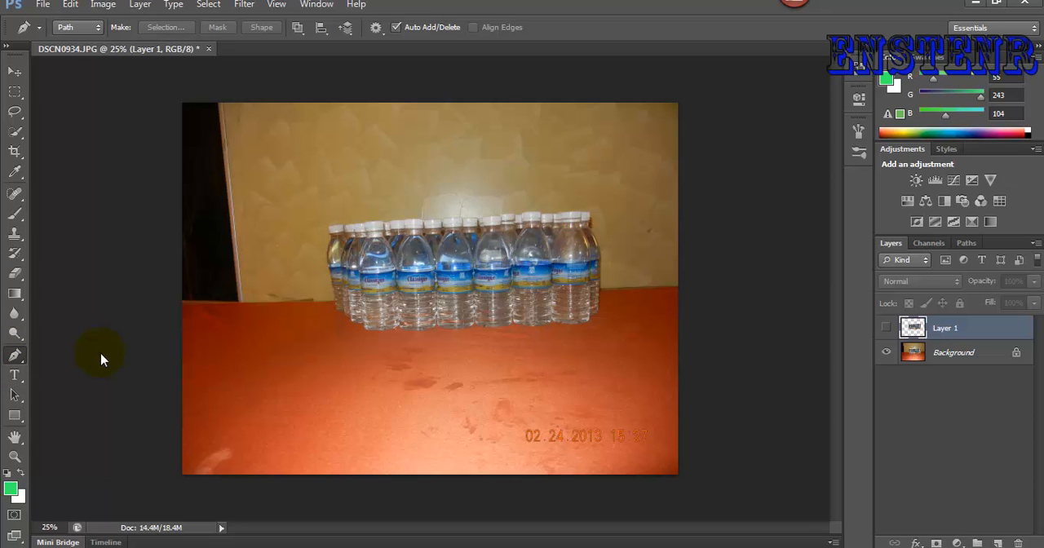
key("ctrl+equal")
key("ctrl+equal")
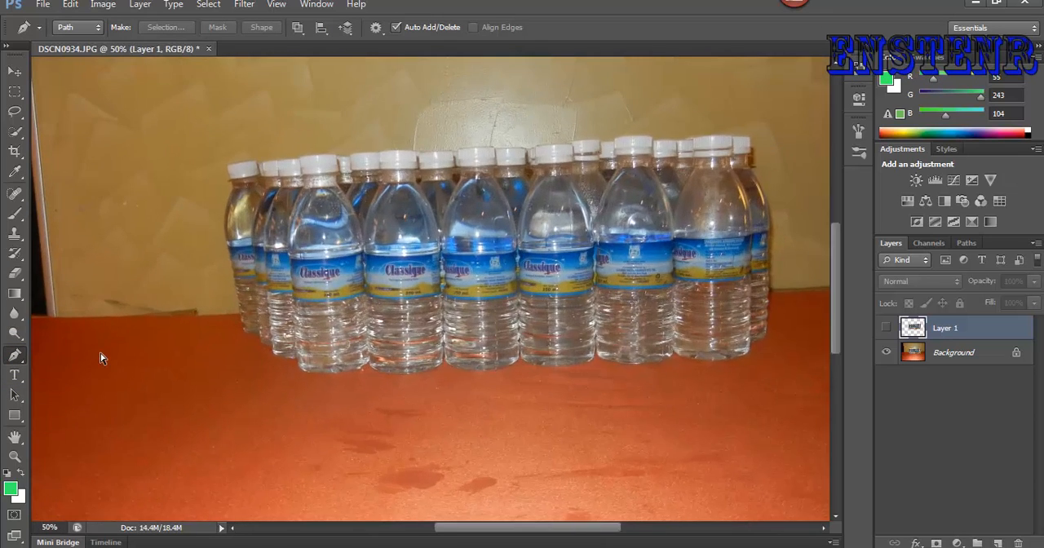
left_click(196, 256)
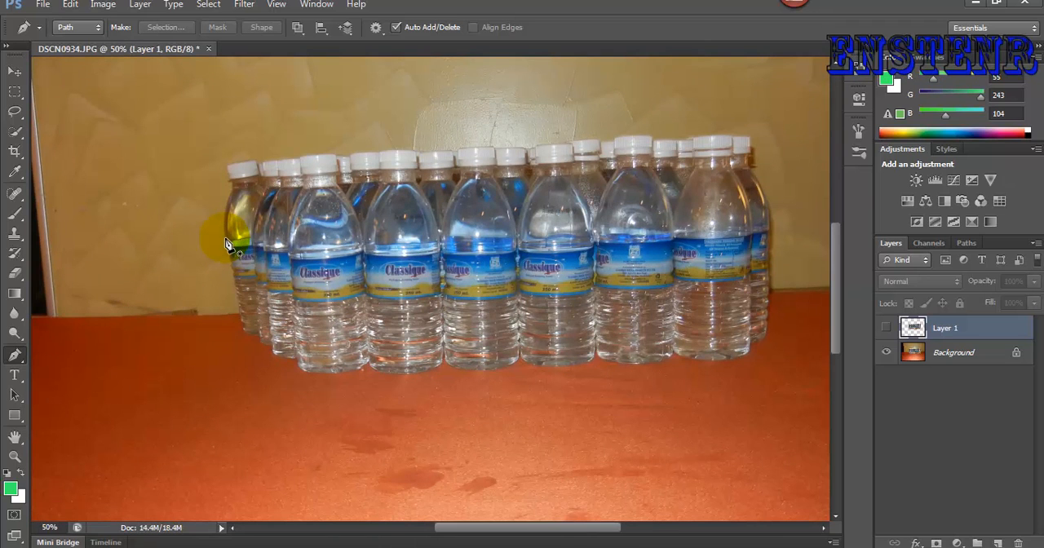
key("ctrl+equal")
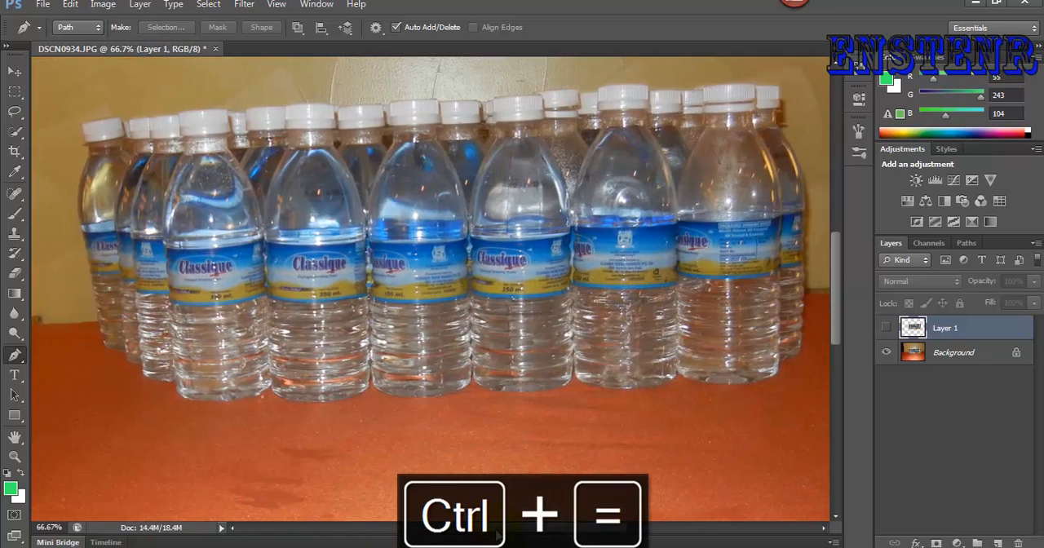
left_click(214, 344)
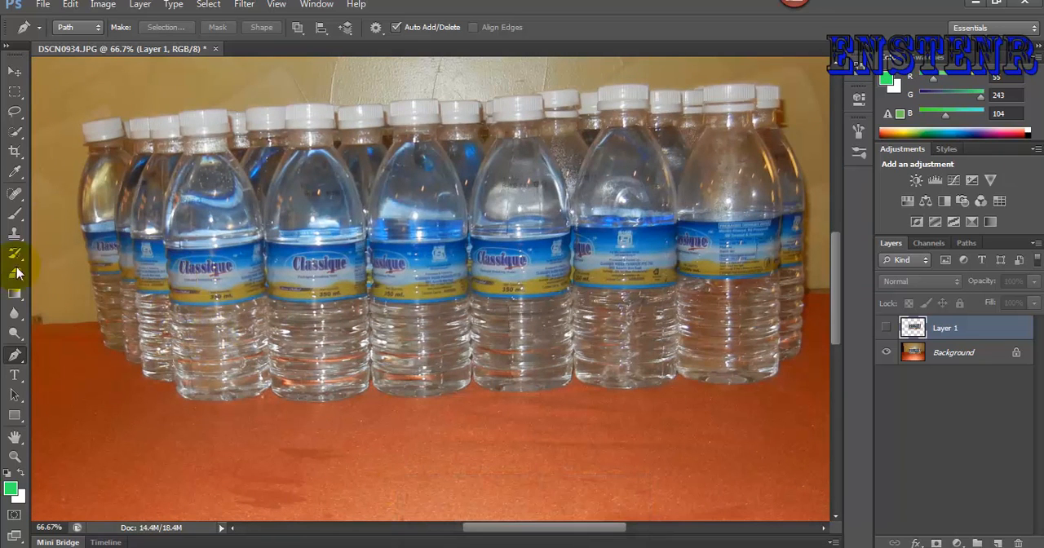
left_click(71, 225)
left_click(74, 216)
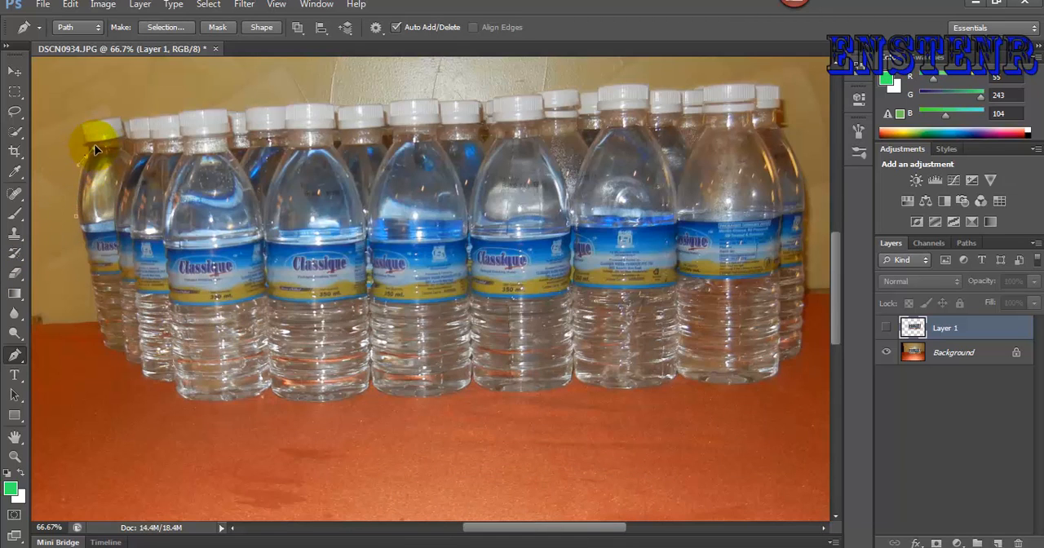
left_click_drag(88, 152, 90, 112)
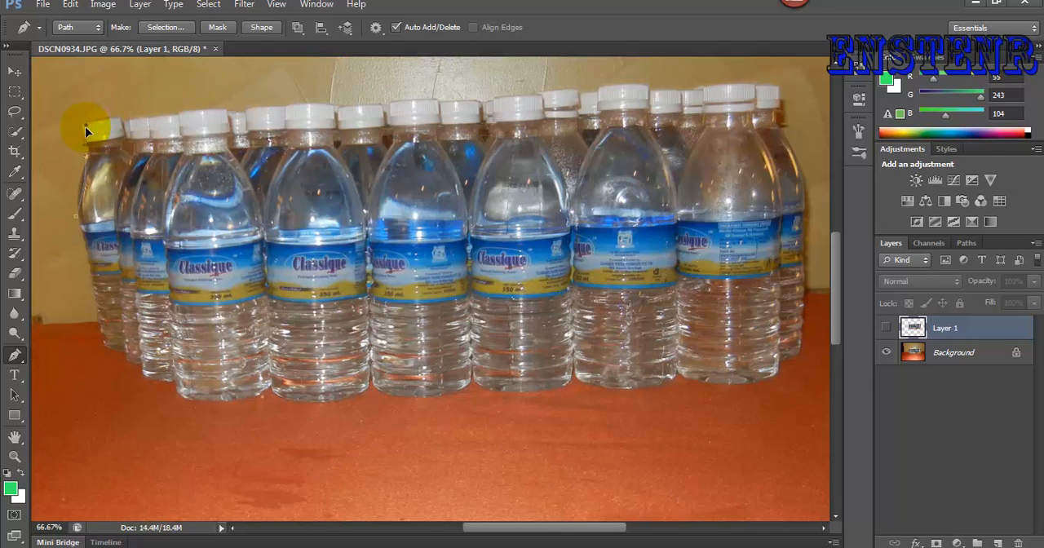
left_click_drag(97, 151, 74, 130)
left_click(104, 124)
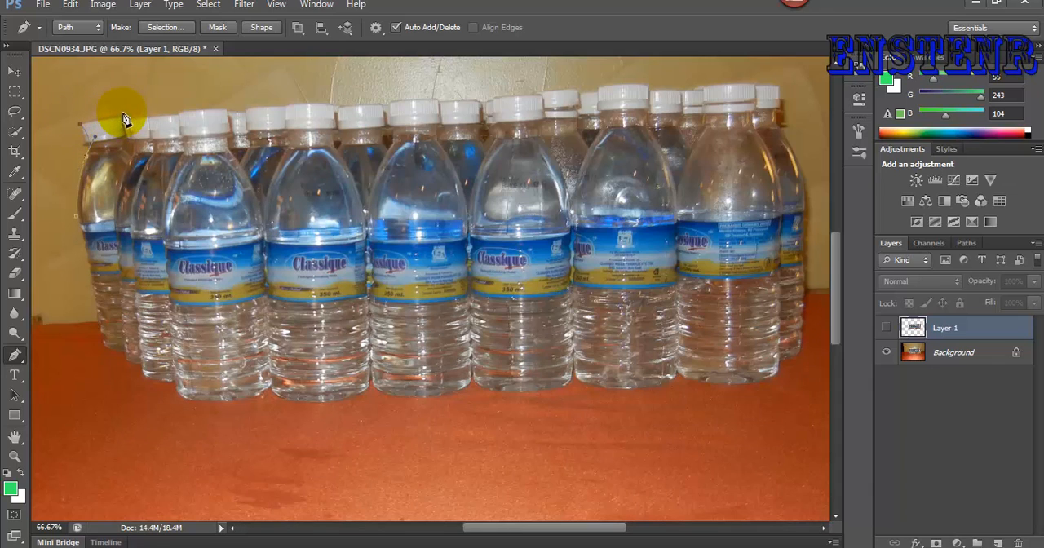
- Continue the path over the caps, down the rightmost bottle and along the bases, and close it at the leftmost bottle
left_click(199, 110)
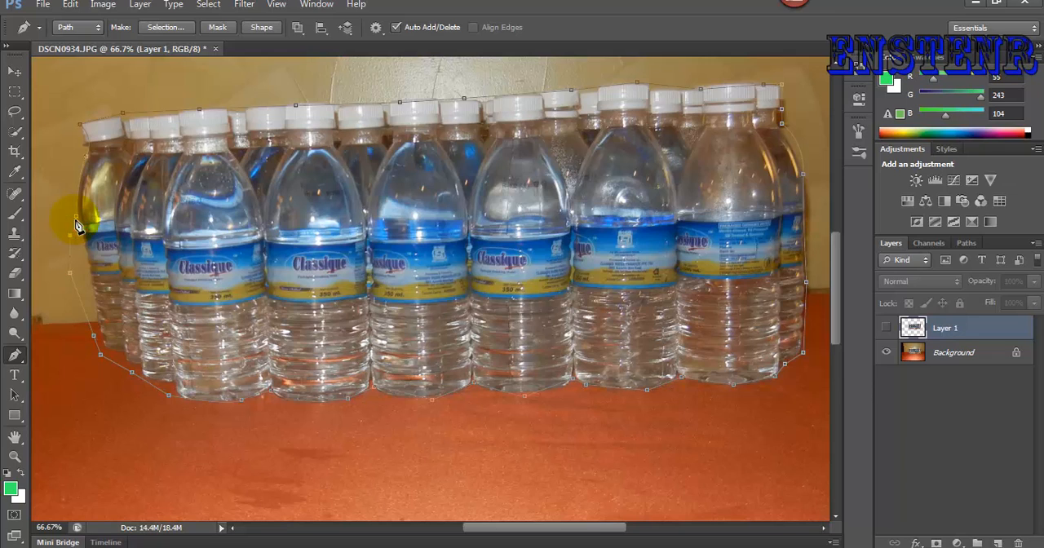
left_click(85, 300)
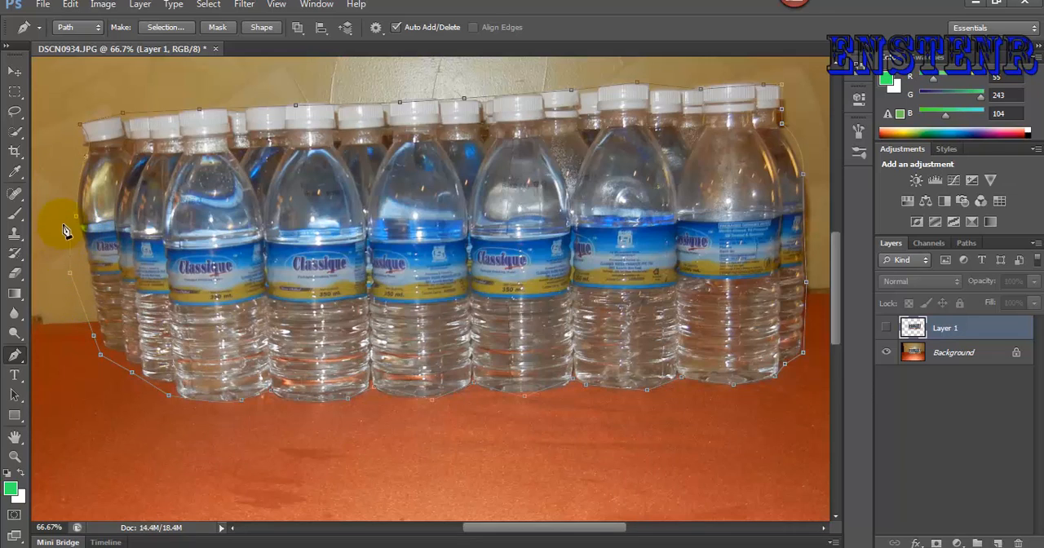
key("ctrl+z")
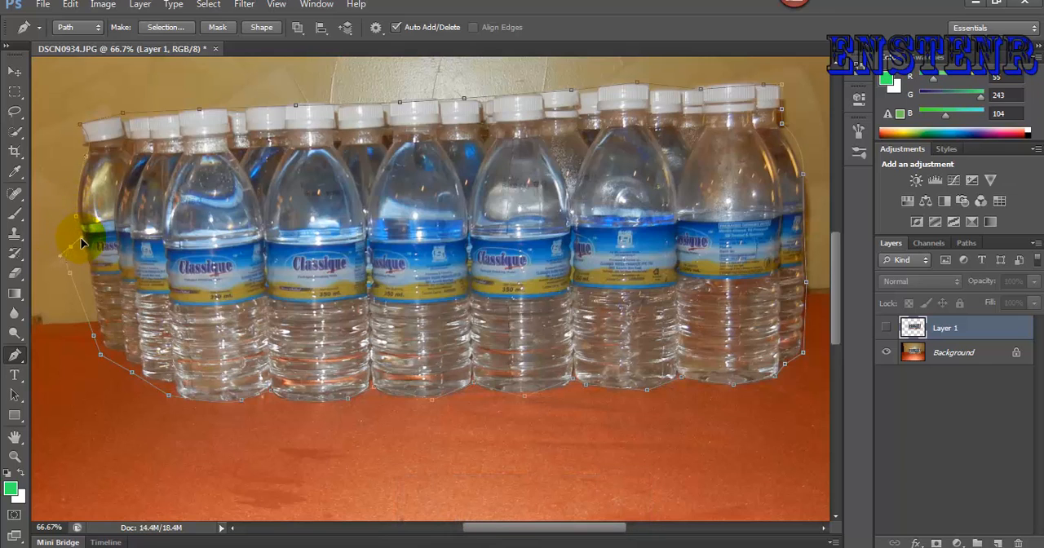
left_click_drag(80, 239, 70, 163)
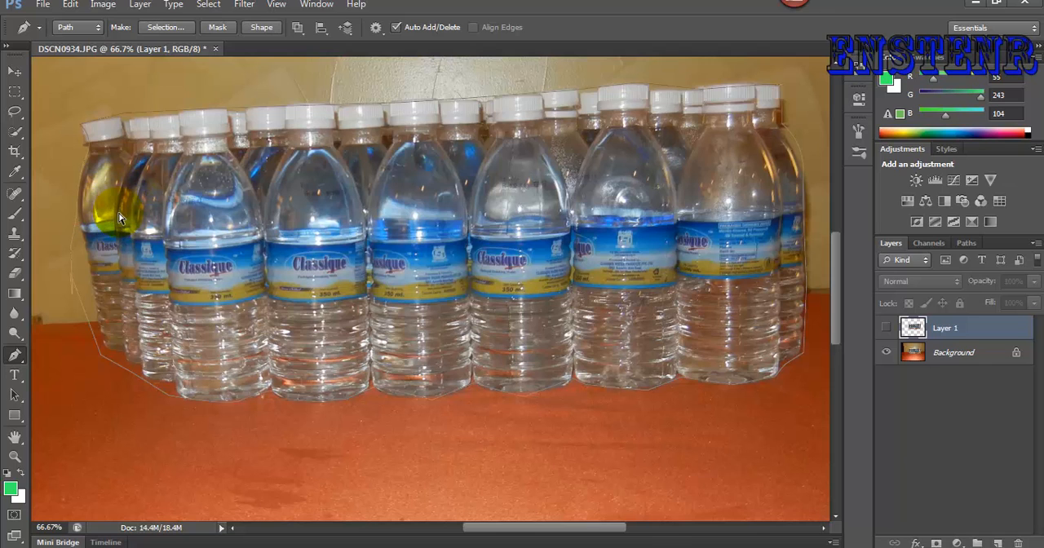
- Turn the closed path into a selection copied to a new layer, and hide the Background layer
key("ctrl+Return")
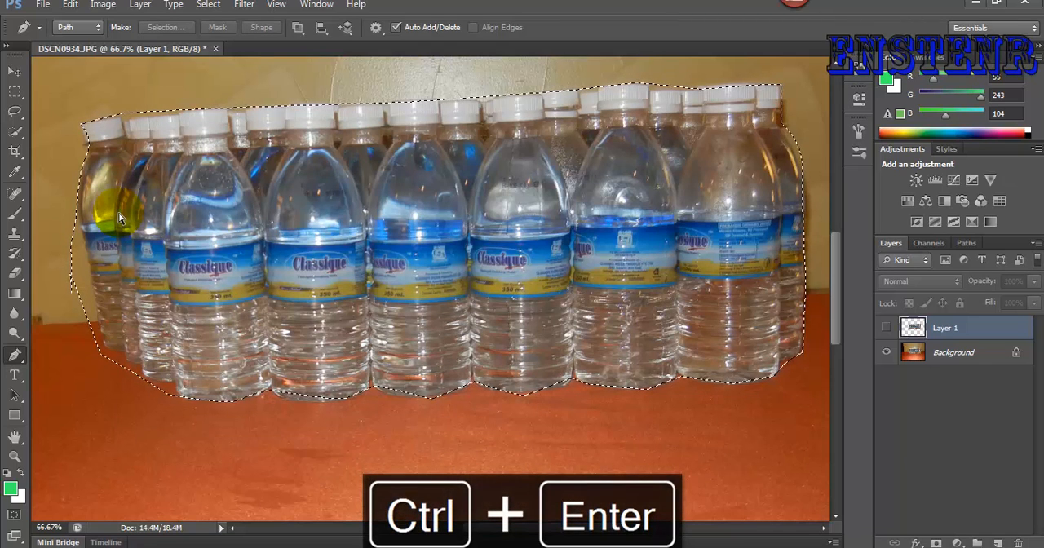
key("ctrl+j")
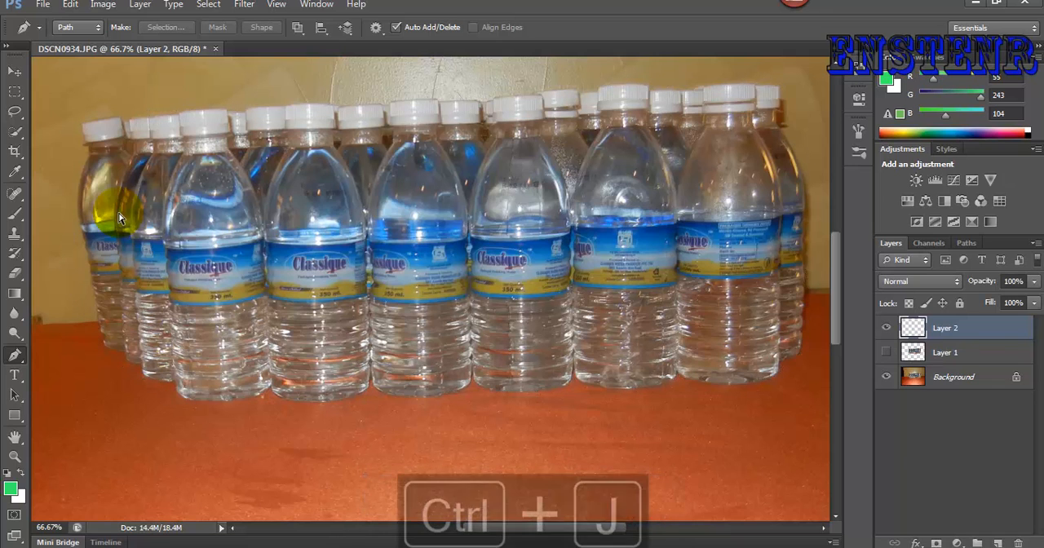
left_click(887, 377)
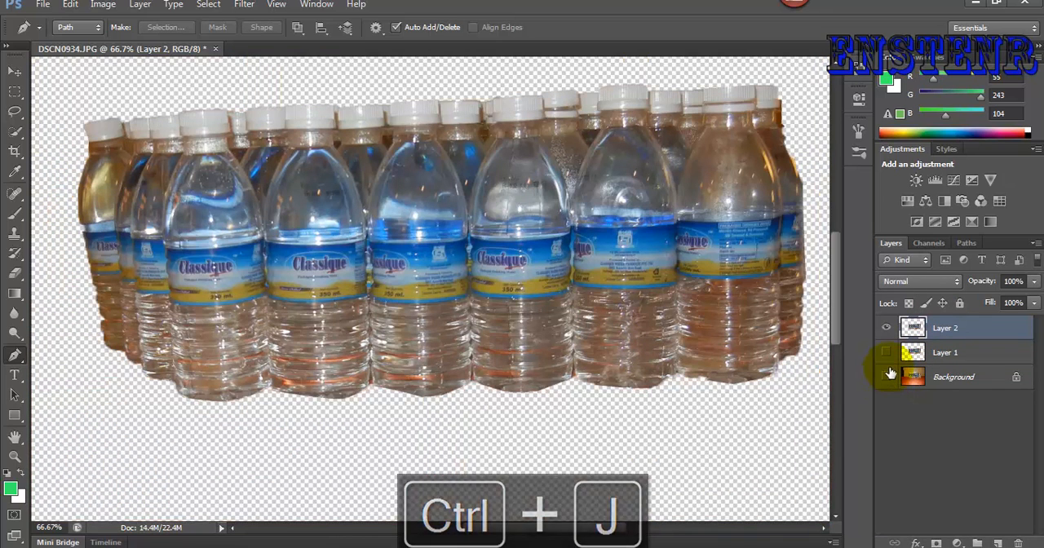
- Compare the Pen tool cutout on Layer 2 with the earlier cutout on Layer 1 by toggling their visibility
left_click(887, 353)
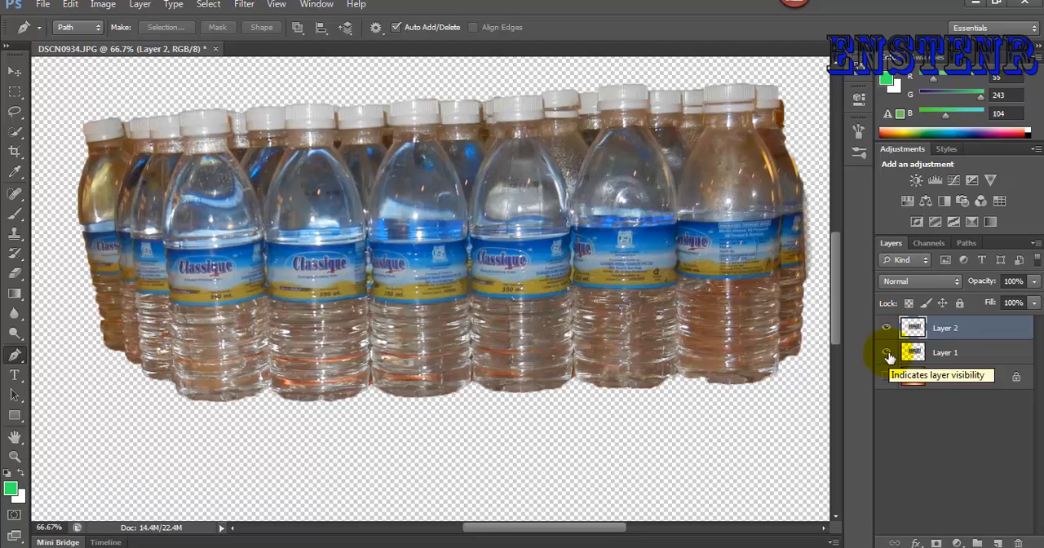
left_click(887, 355)
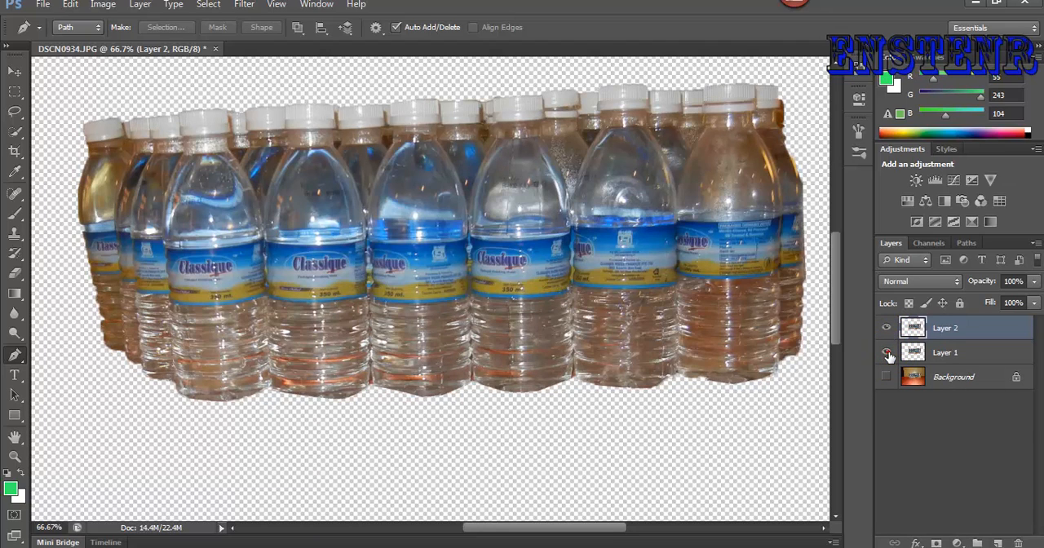
left_click(887, 353)
left_click(887, 328)
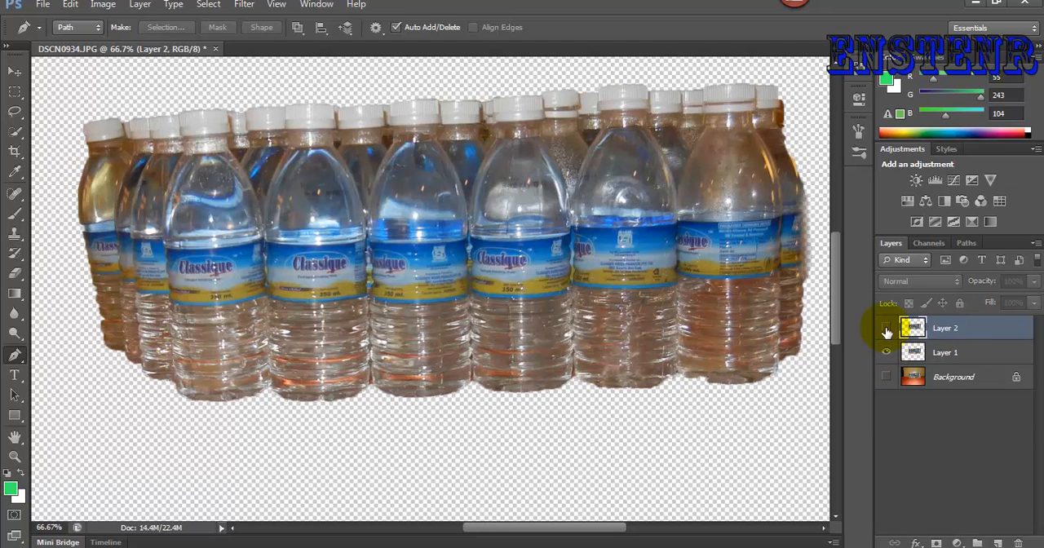
left_click(887, 328)
left_click(887, 352)
- Show the Background layer and hide Layer 2
left_click(887, 377)
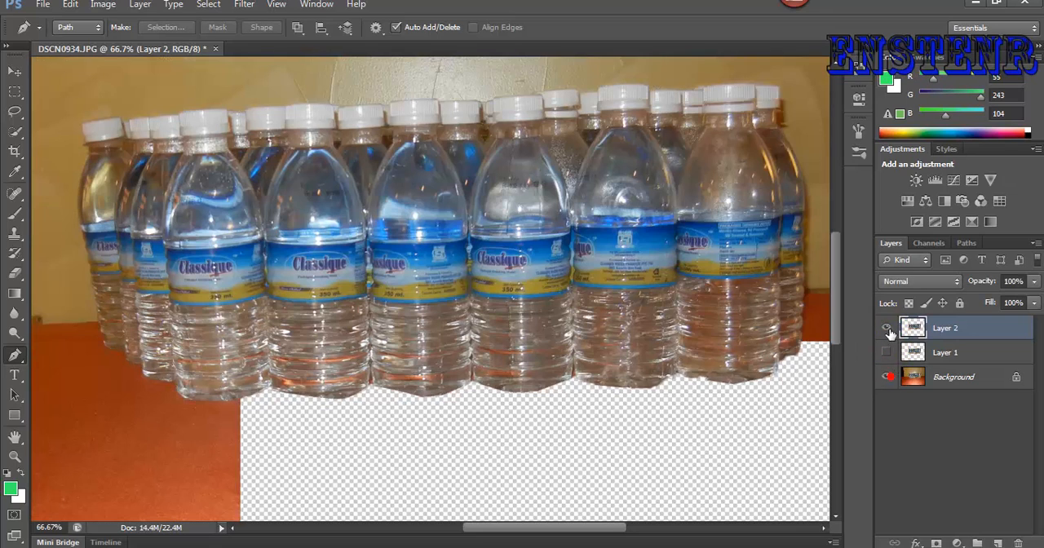
left_click(887, 328)
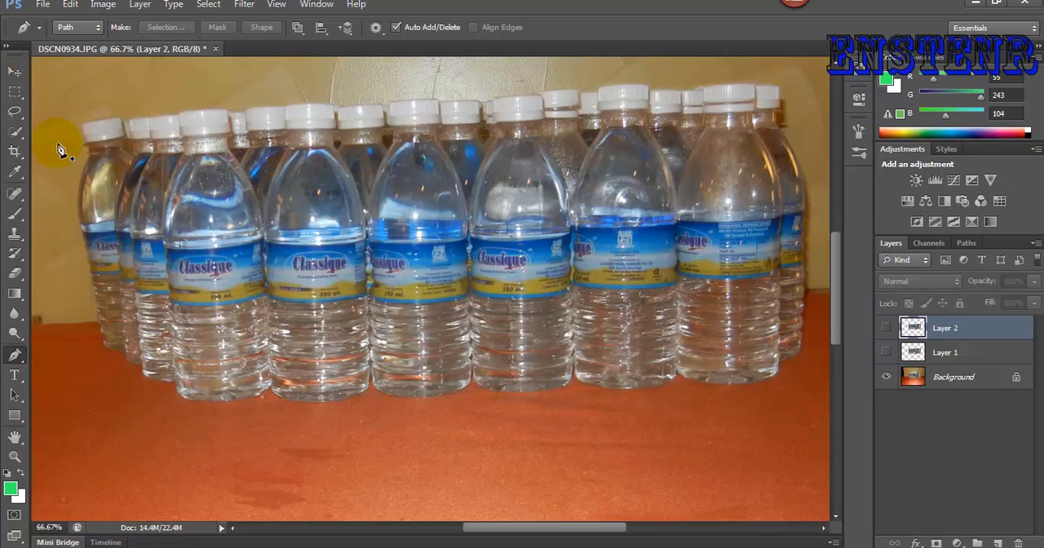
- Switch to the Magic Wand tool and make the Background the active layer with nothing selected
left_click(18, 135)
left_click_drag(18, 134, 72, 130)
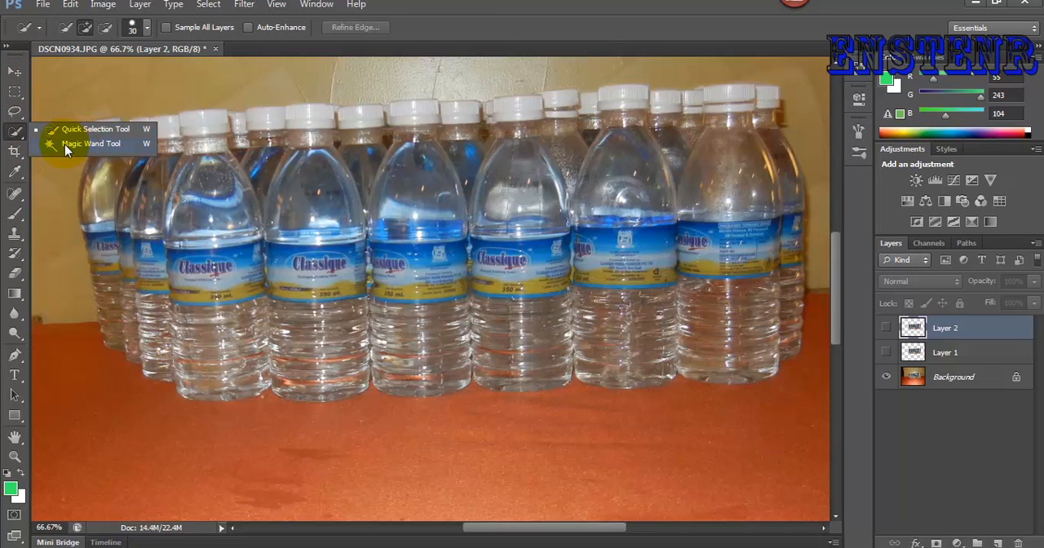
left_click(65, 145)
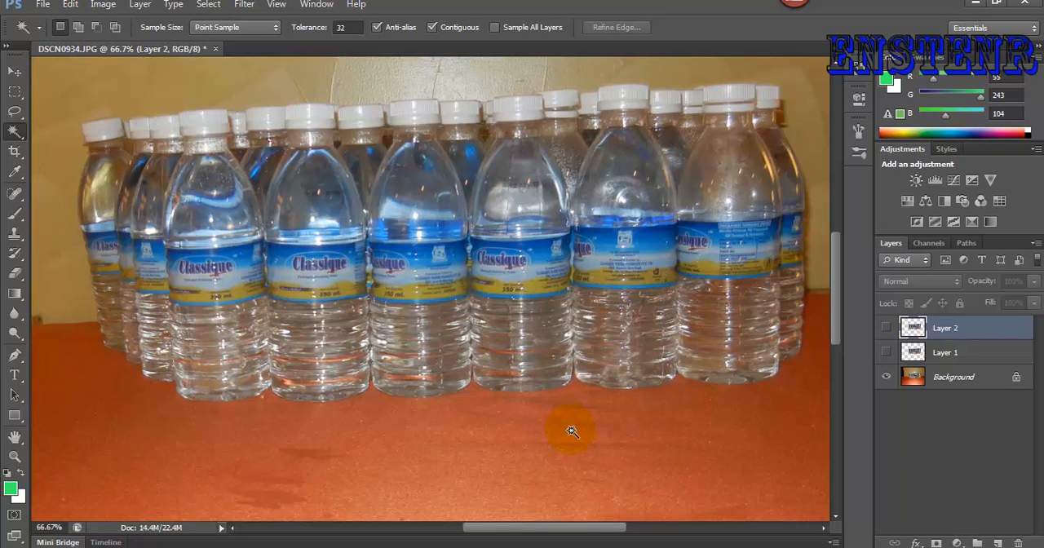
key("ctrl+minus")
key("ctrl+minus")
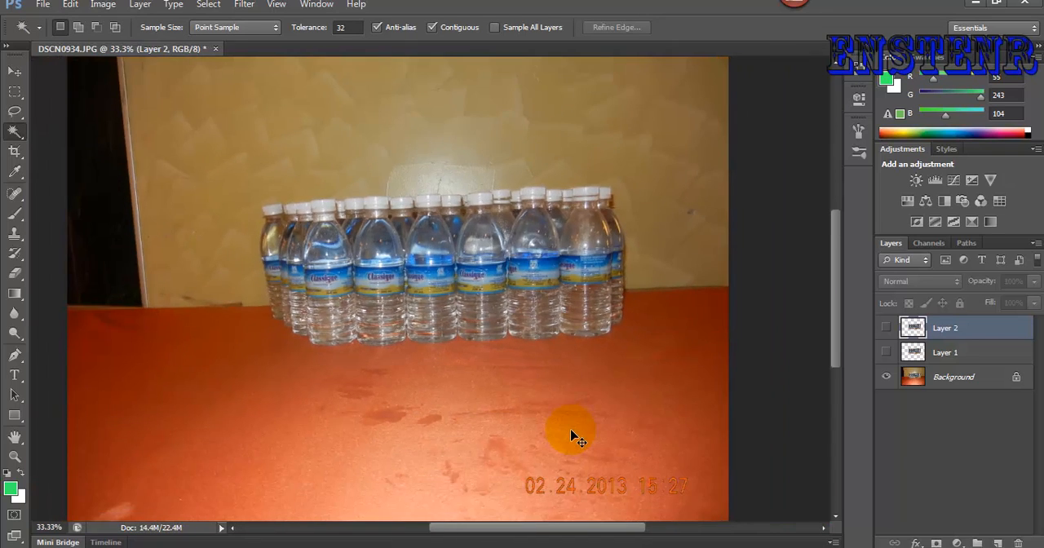
left_click(617, 392)
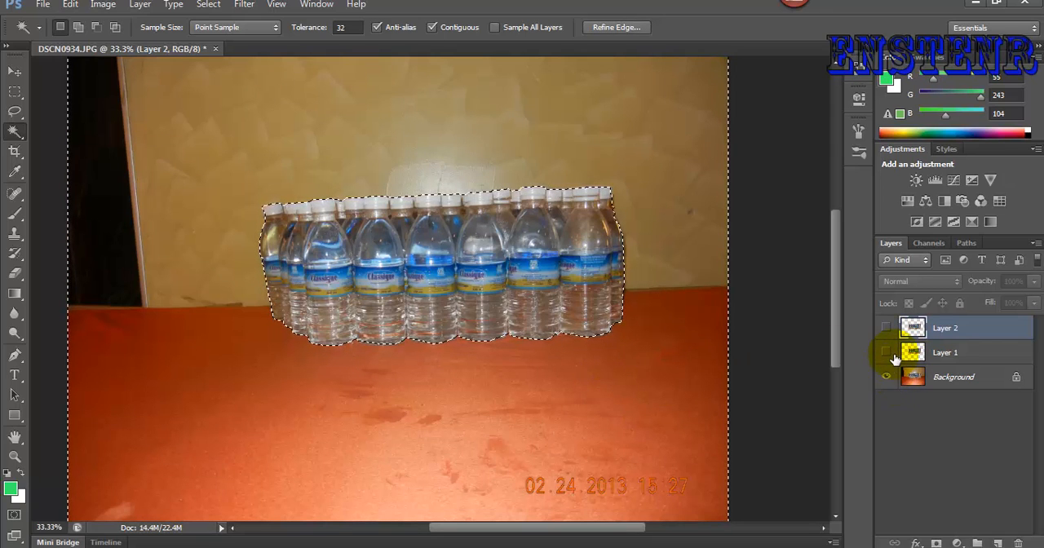
left_click(920, 380)
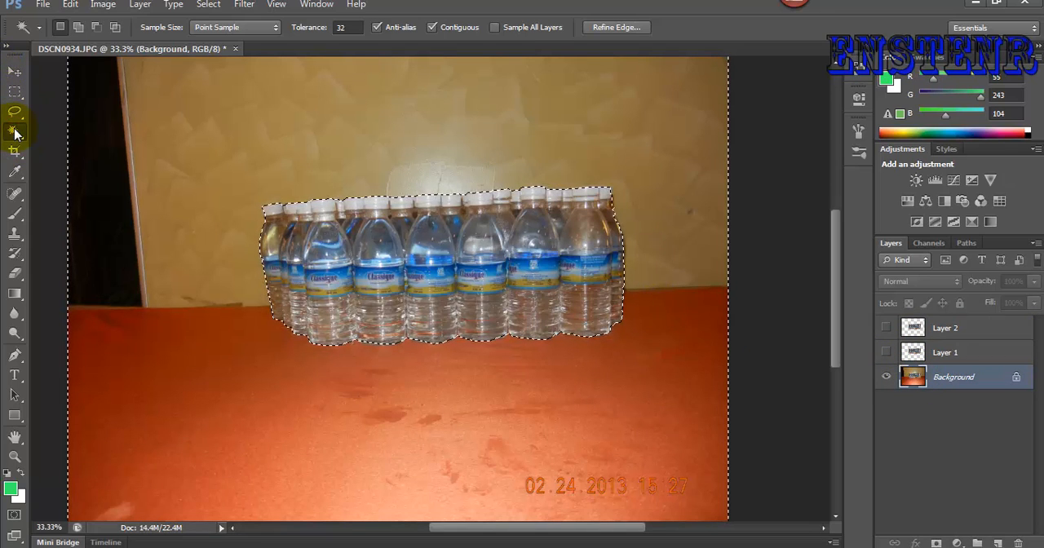
key("ctrl+d")
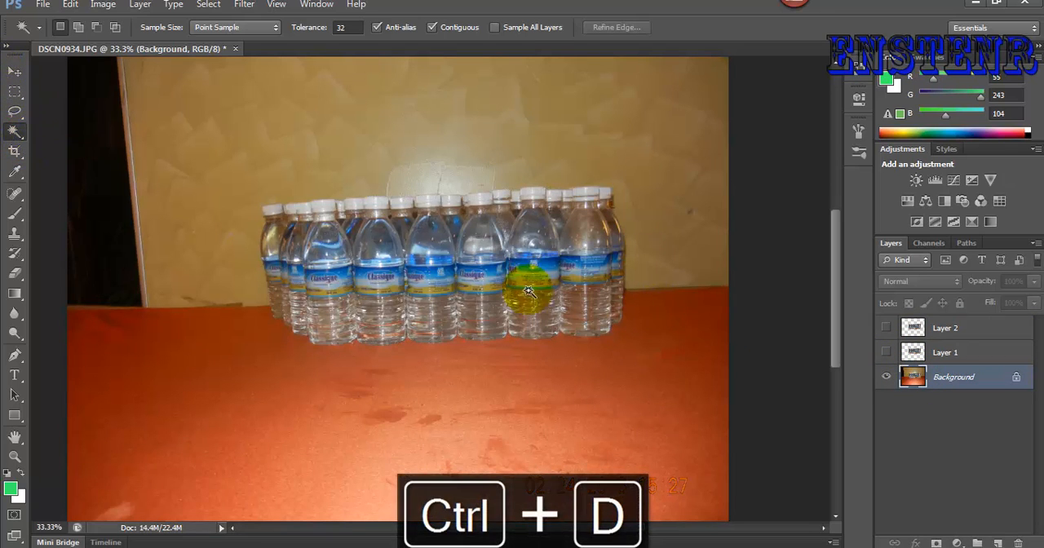
- Convert the Background into an unlocked regular layer and keep a hidden duplicate of it directly beneath
left_click(688, 356)
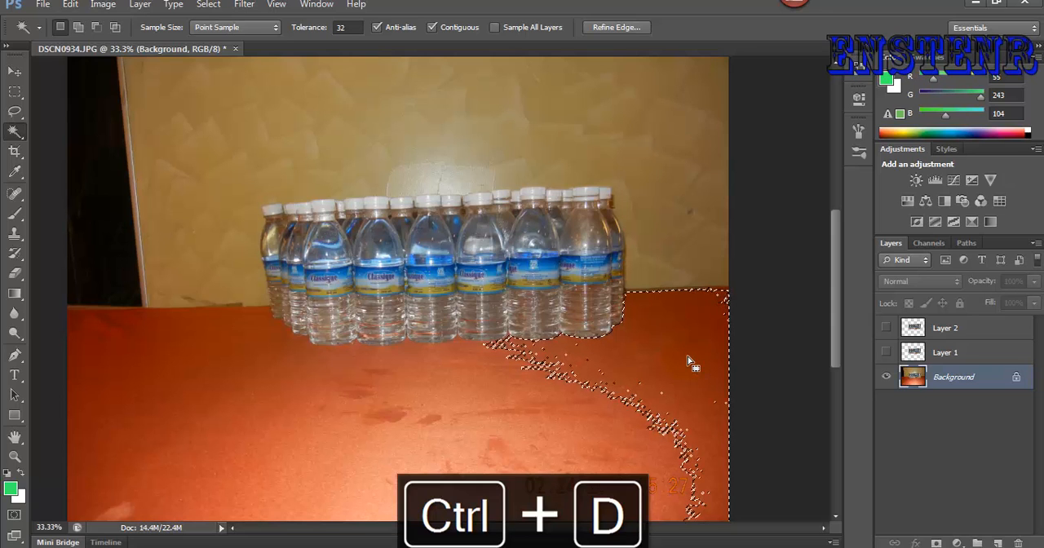
double_click(1019, 380)
left_click(653, 173)
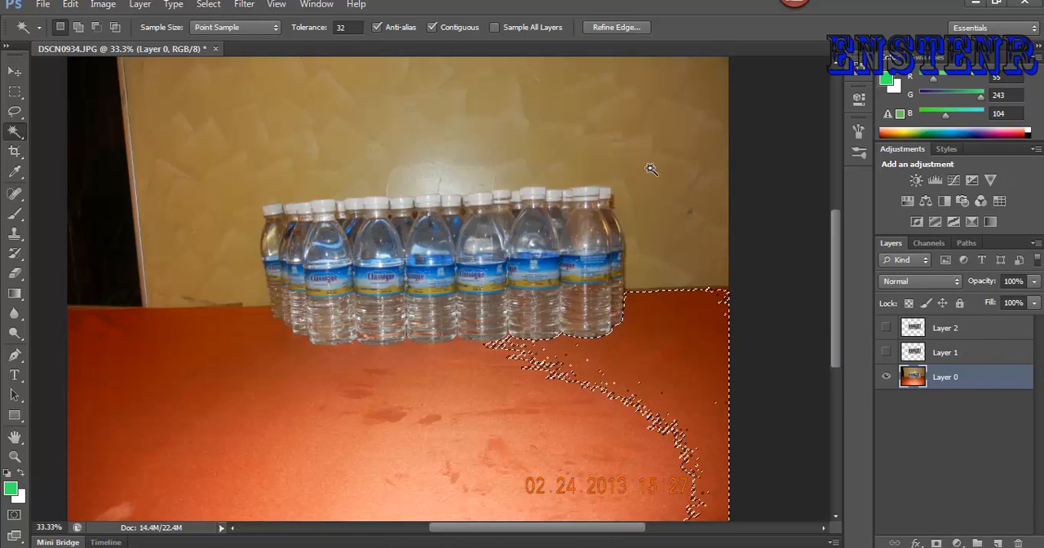
left_click_drag(921, 381, 889, 404)
left_click(940, 380)
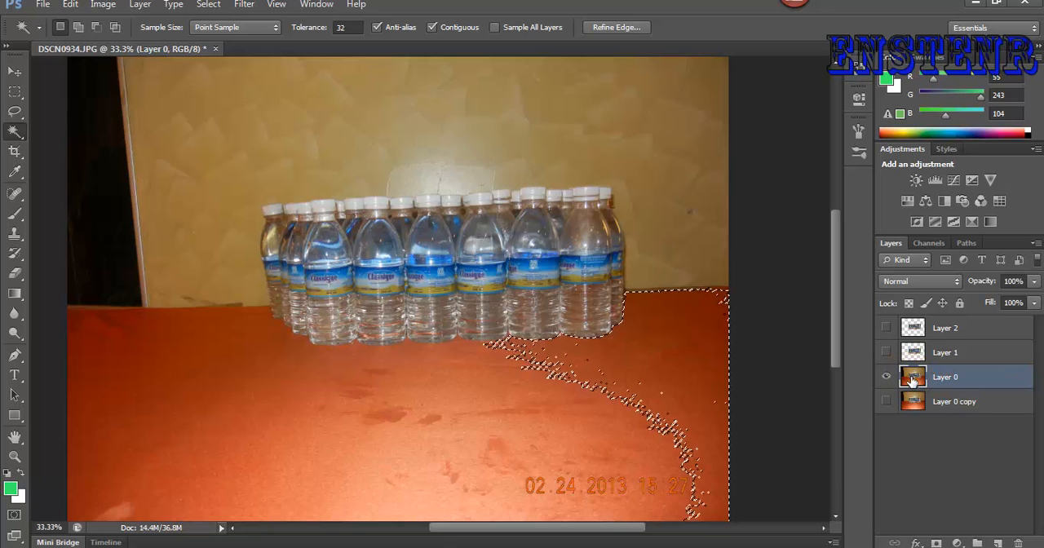
double_click(913, 381)
left_click(927, 195)
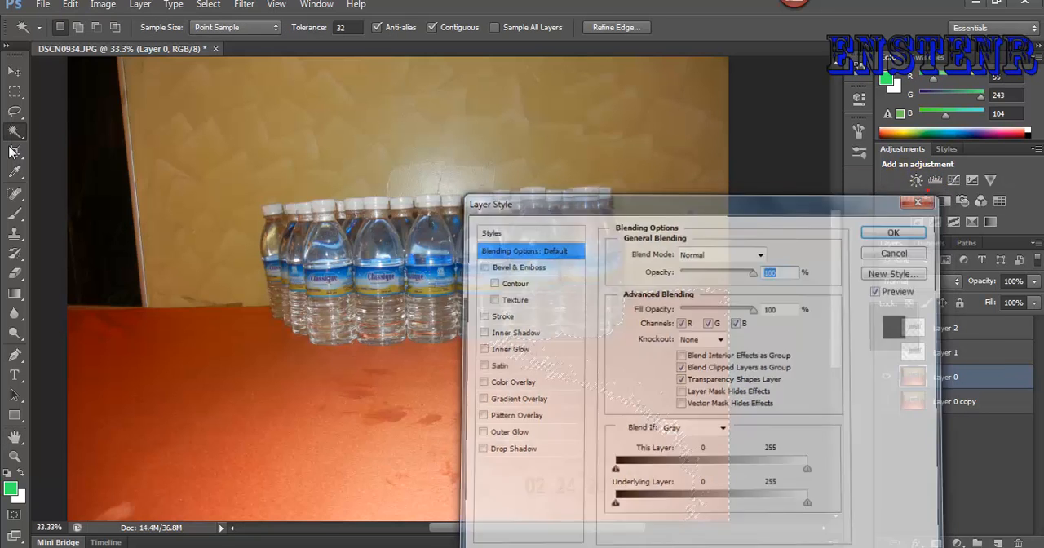
key("ctrl+d")
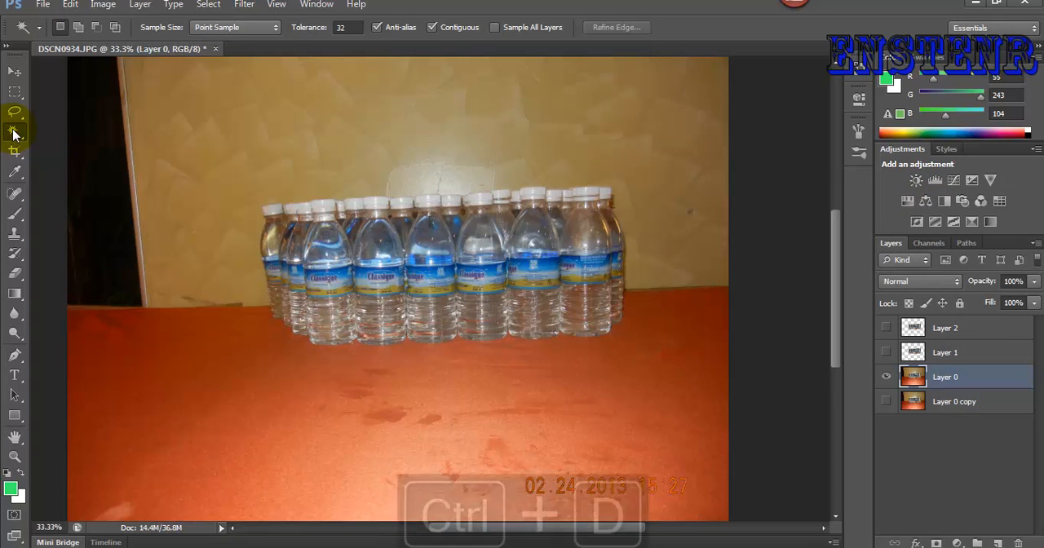
- Delete the right, middle and left areas of the orange table from Layer 0 with Magic Wand selections
left_click(659, 368)
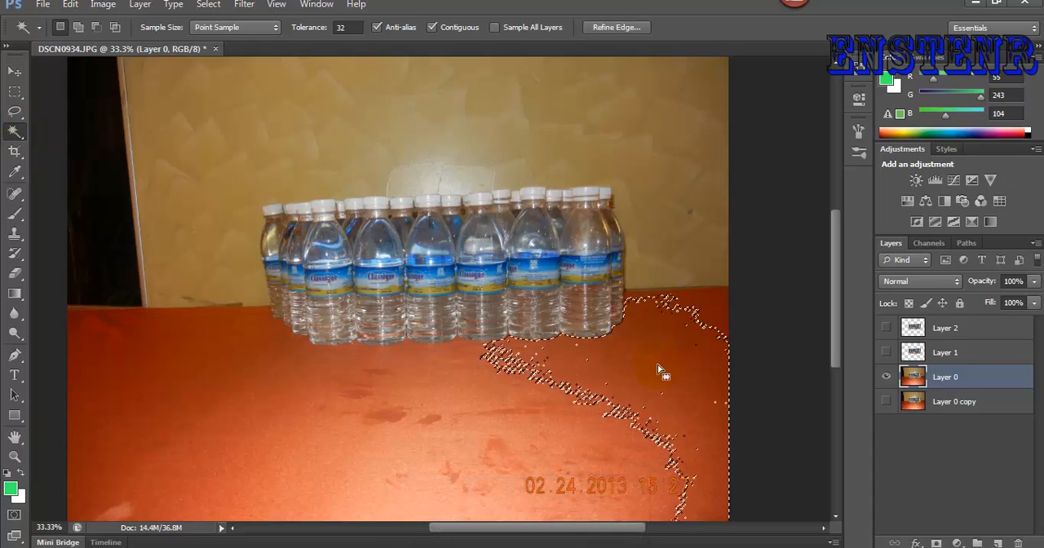
key("Delete")
left_click(376, 408)
key("Delete")
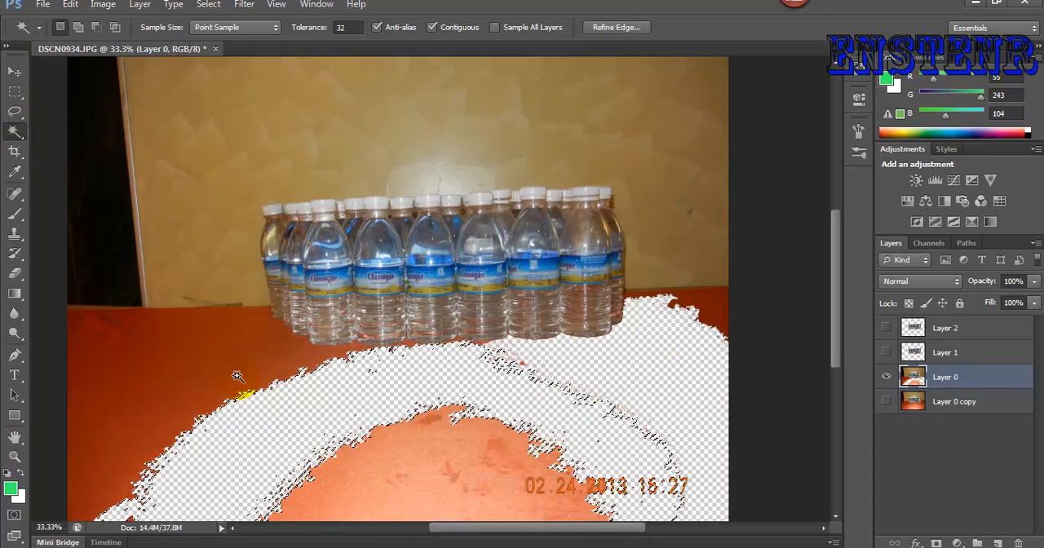
left_click(163, 346)
key("Delete")
- Delete the large wall area and the beige patch above the bottle caps from Layer 0 with Magic Wand selections
left_click(162, 130)
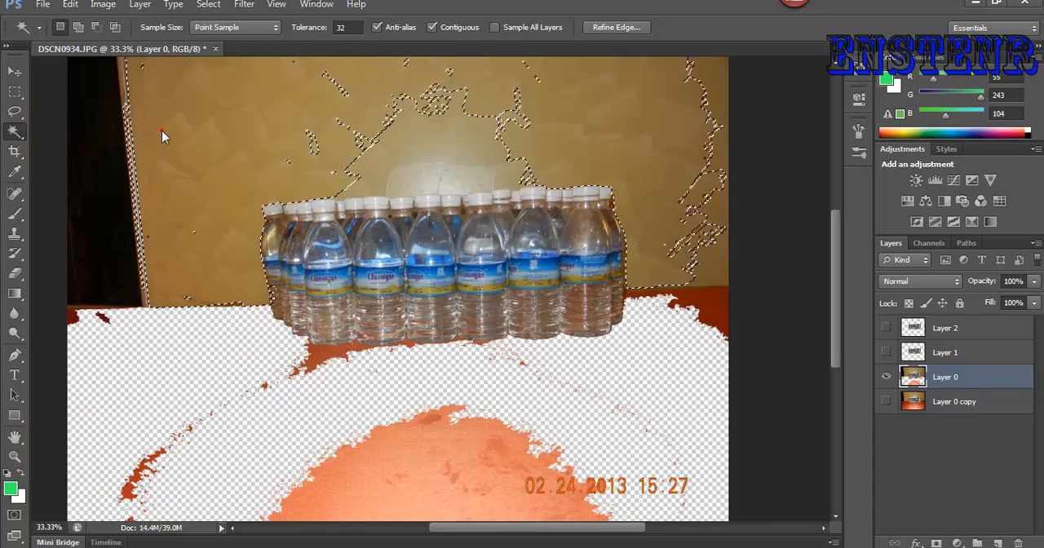
key("Delete")
left_click(448, 166)
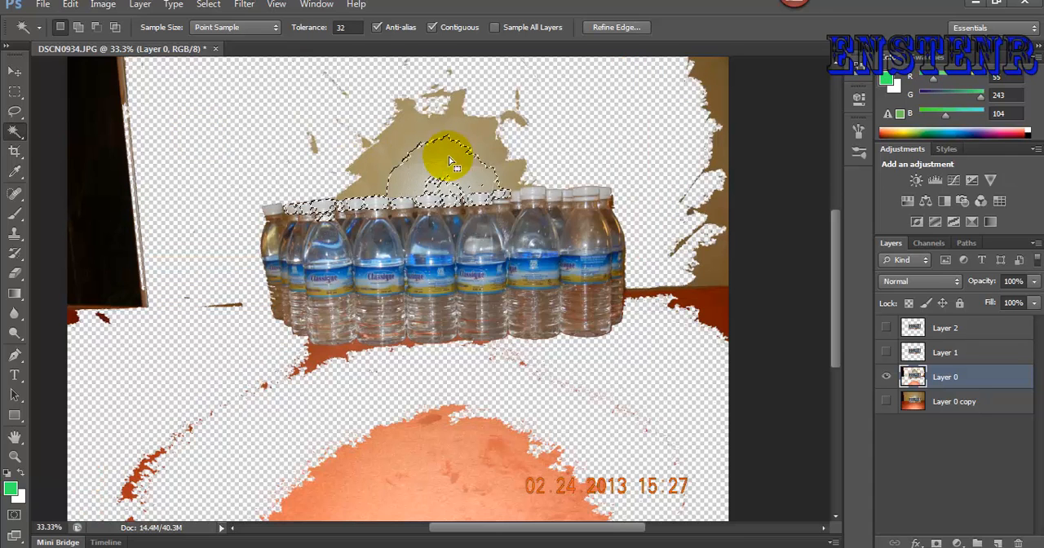
left_click(412, 128)
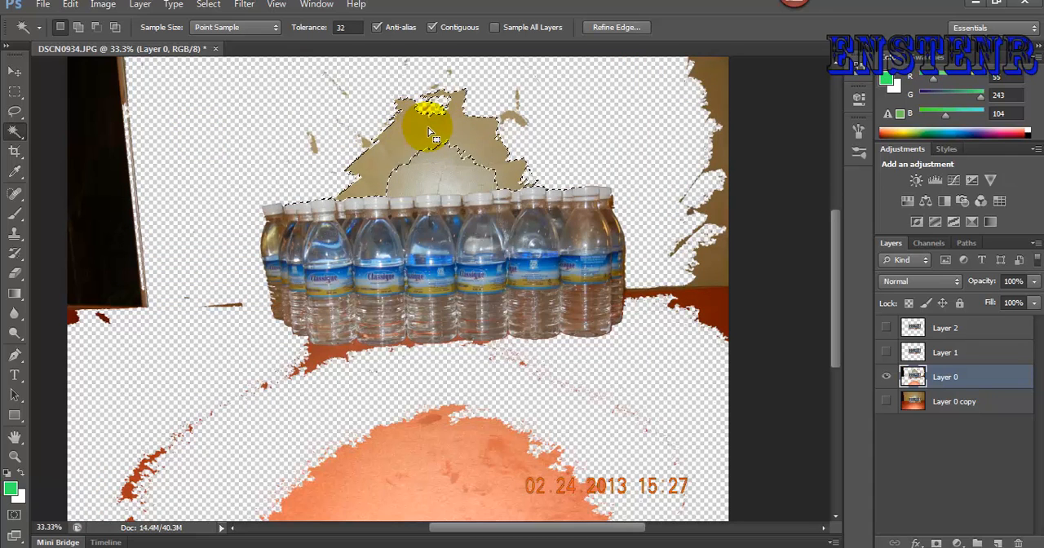
key("Delete")
- Try Magic Wand selections on the bright patch and right wall strip, and delete the dark door area from Layer 0
left_click(443, 179)
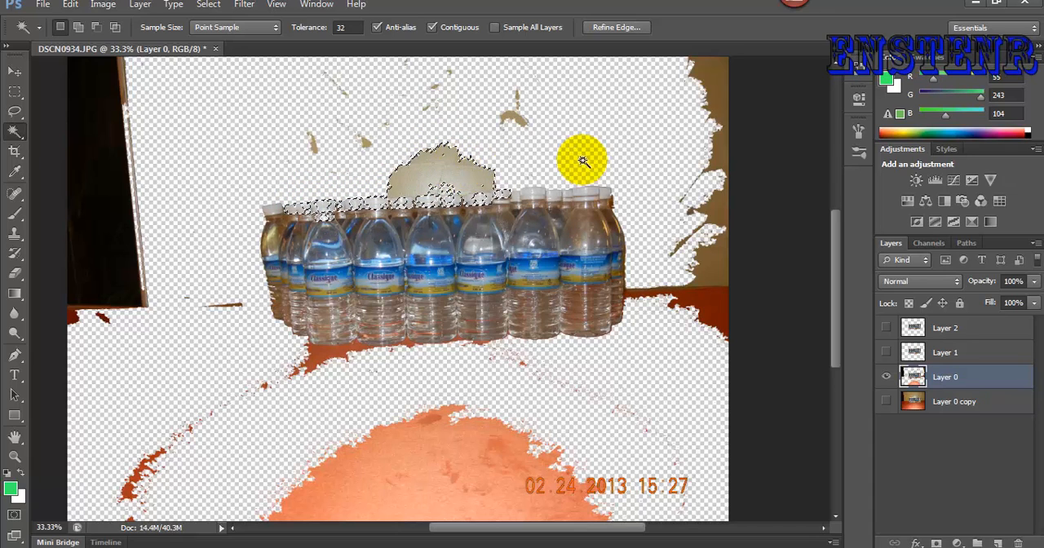
left_click(718, 100)
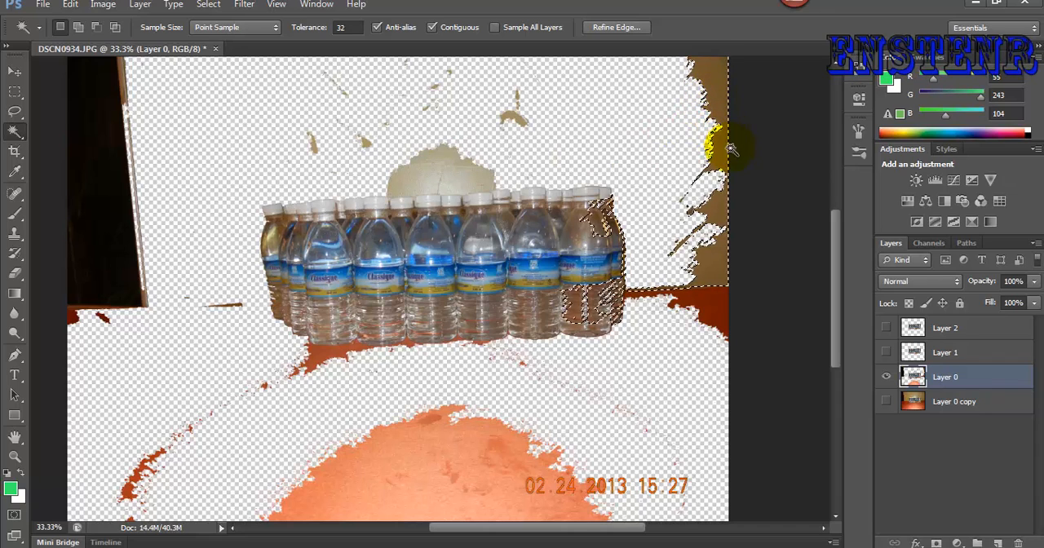
left_click(118, 169)
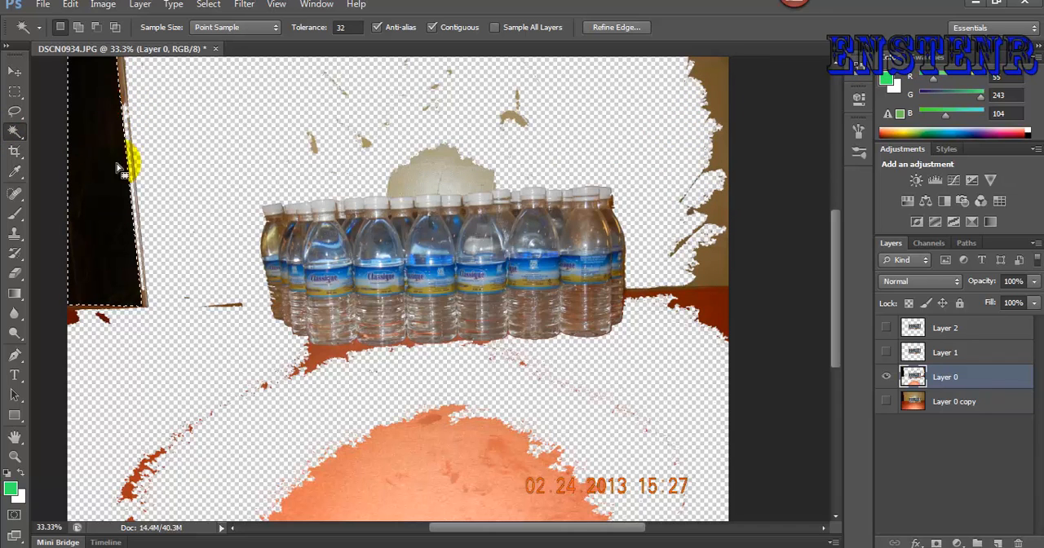
key("Delete")
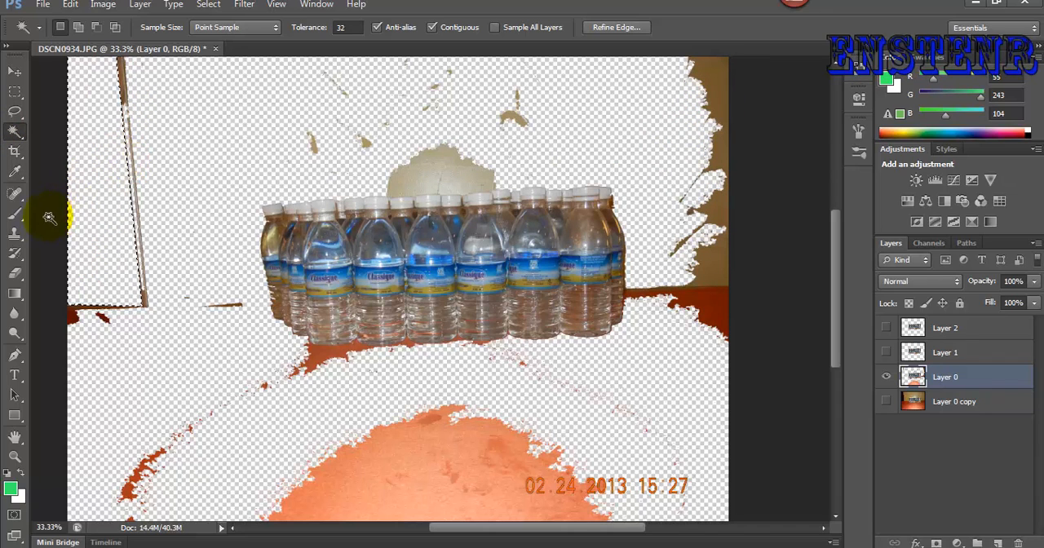
- Clear the selection and erase the wall patch above the caps and table remnants around the bottles with the Eraser at size 60
left_click(14, 275)
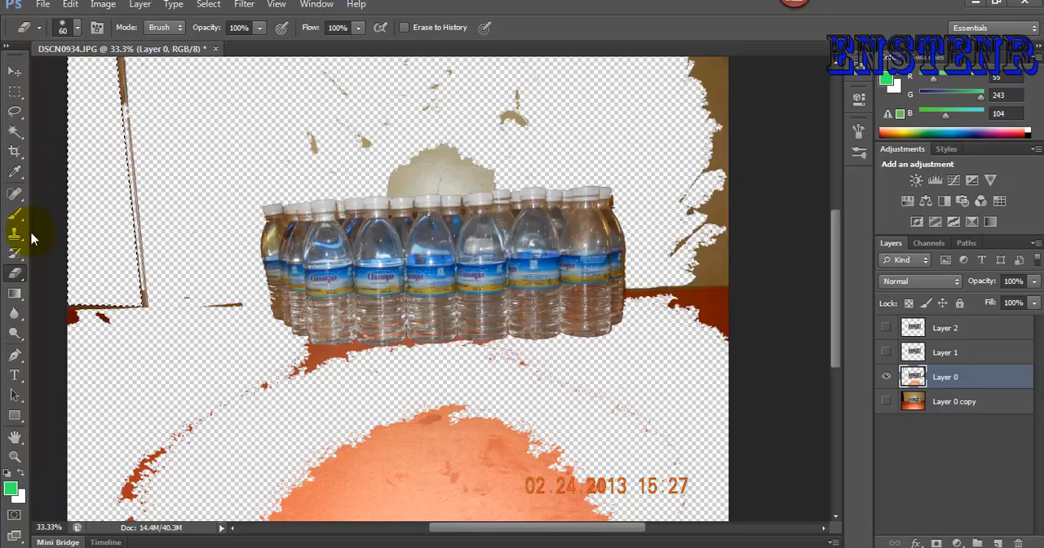
key("ctrl+d")
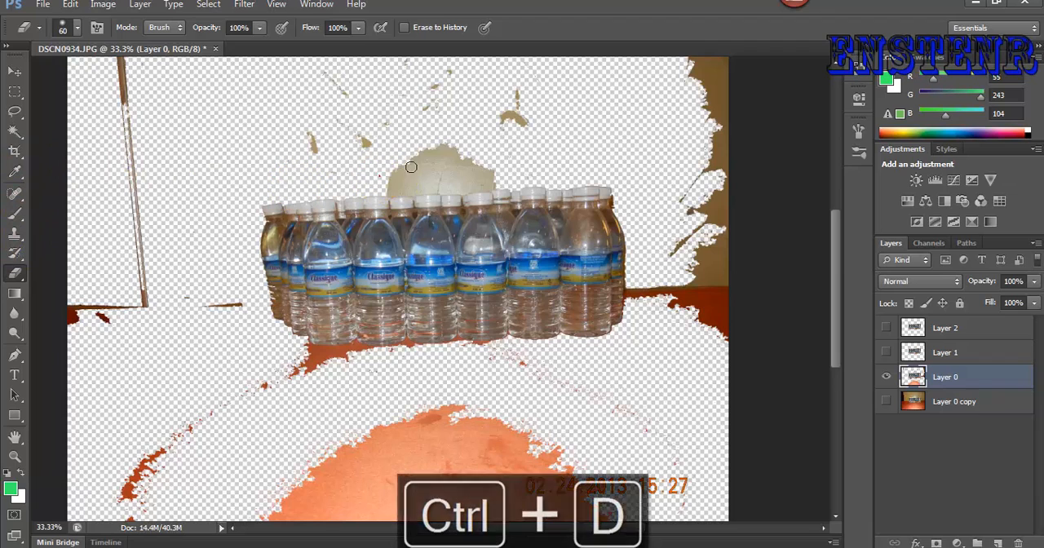
mouse_move(375, 171)
left_mouse_down()
mouse_move(411, 168)
mouse_move(531, 172)
mouse_move(421, 171)
mouse_move(470, 142)
mouse_move(378, 149)
mouse_move(352, 168)
mouse_move(299, 163)
mouse_move(423, 183)
mouse_move(386, 189)
mouse_move(499, 186)
mouse_move(517, 132)
mouse_move(564, 115)
mouse_move(506, 101)
left_mouse_up()
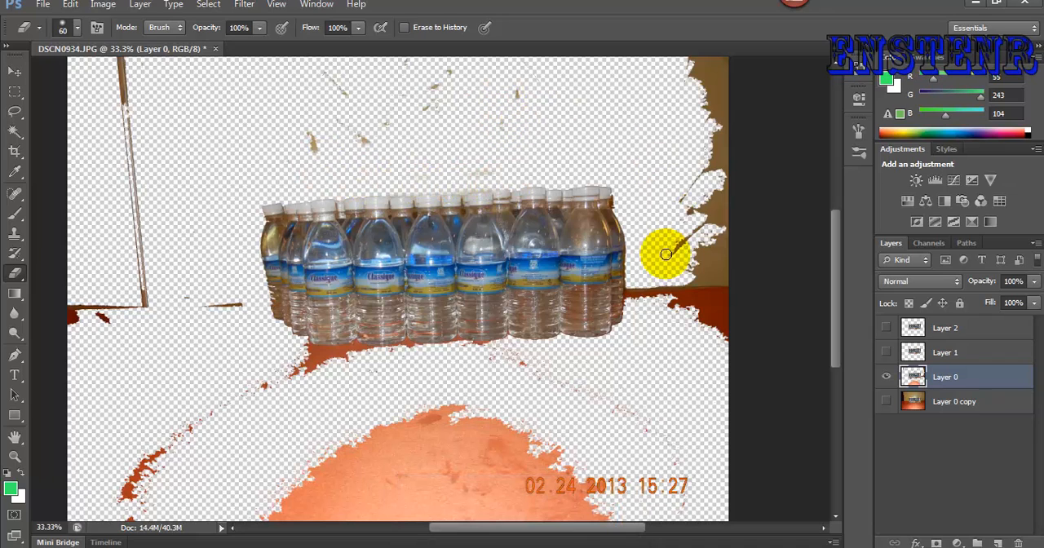
mouse_move(648, 290)
left_mouse_down()
mouse_move(646, 257)
mouse_move(686, 342)
mouse_move(658, 231)
mouse_move(675, 214)
mouse_move(715, 329)
mouse_move(668, 236)
mouse_move(673, 280)
mouse_move(696, 322)
mouse_move(698, 314)
mouse_move(681, 253)
mouse_move(641, 394)
mouse_move(407, 399)
mouse_move(315, 383)
mouse_move(320, 366)
mouse_move(344, 361)
mouse_move(288, 359)
mouse_move(365, 357)
mouse_move(307, 351)
mouse_move(270, 392)
mouse_move(253, 379)
mouse_move(81, 462)
mouse_move(122, 497)
mouse_move(185, 403)
mouse_move(195, 436)
mouse_move(154, 452)
mouse_move(154, 482)
mouse_move(121, 540)
mouse_move(159, 523)
mouse_move(172, 427)
mouse_move(196, 412)
mouse_move(193, 376)
mouse_move(240, 386)
mouse_move(349, 462)
mouse_move(482, 439)
mouse_move(325, 442)
mouse_move(365, 442)
mouse_move(362, 423)
mouse_move(341, 415)
mouse_move(465, 425)
mouse_move(508, 444)
left_mouse_up()
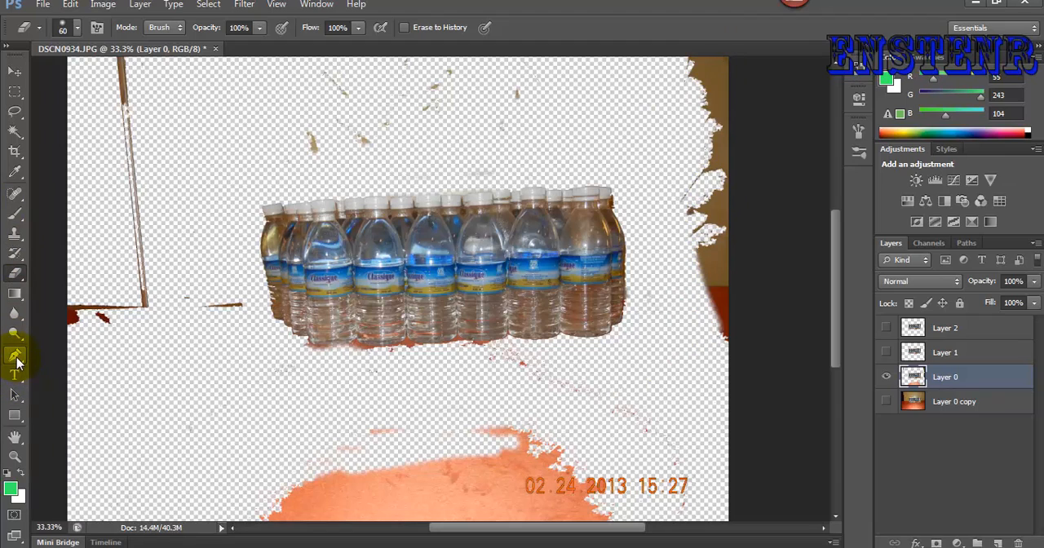
- Open the document's history and revert to the original DSCN0934.JPG snapshot
left_click(859, 96)
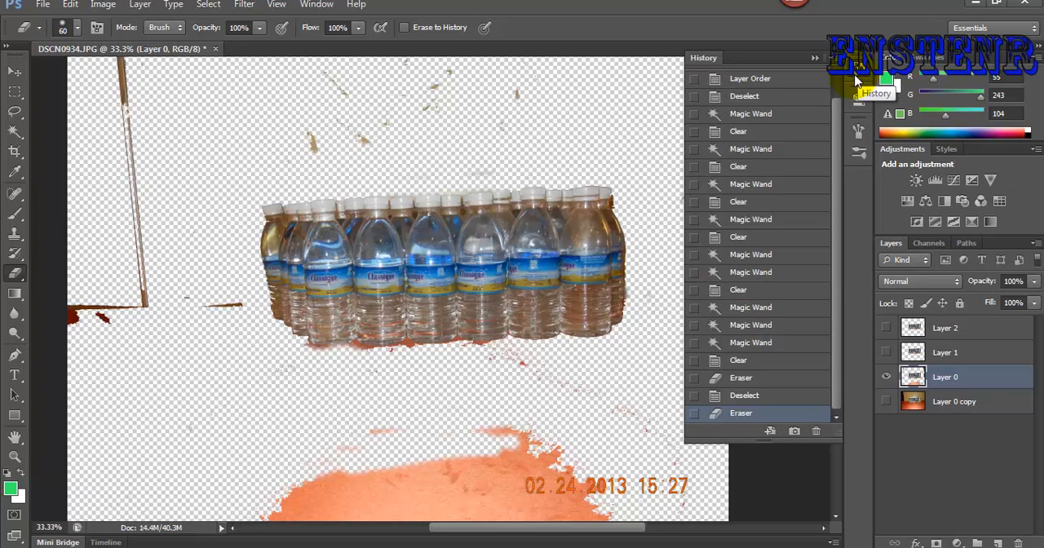
left_click(838, 146)
left_click_drag(838, 147, 836, 98)
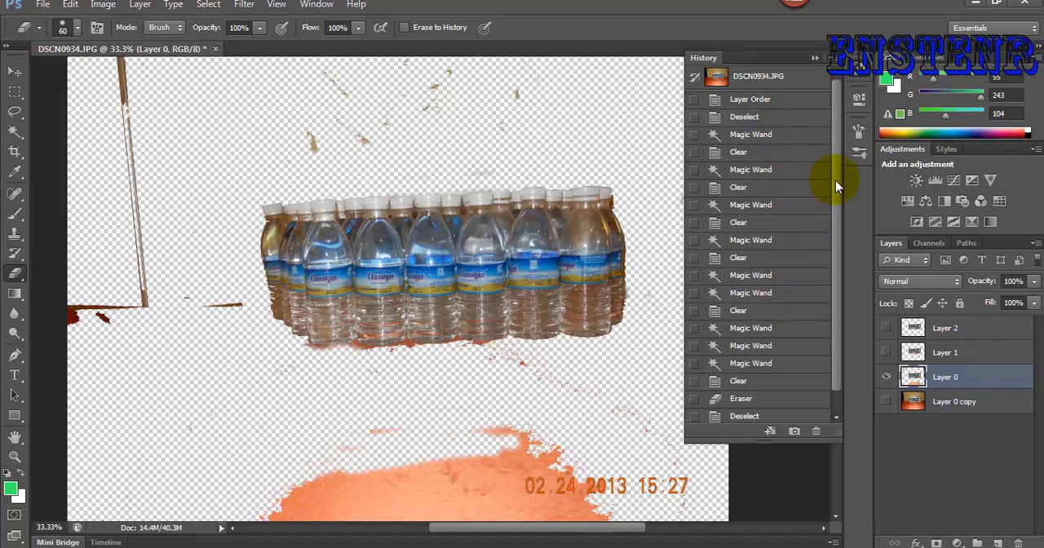
scroll(828, 158, "up", 1)
left_click(761, 80)
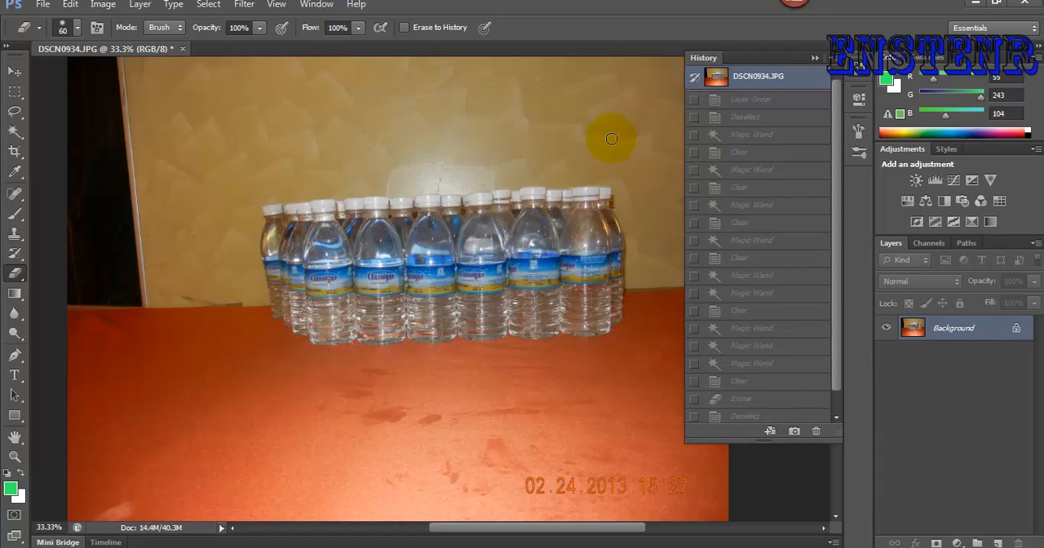
- Go forward through the history states from Layer Order to the Magic Wand selection of the beige patch above the bottle caps
left_click(752, 100)
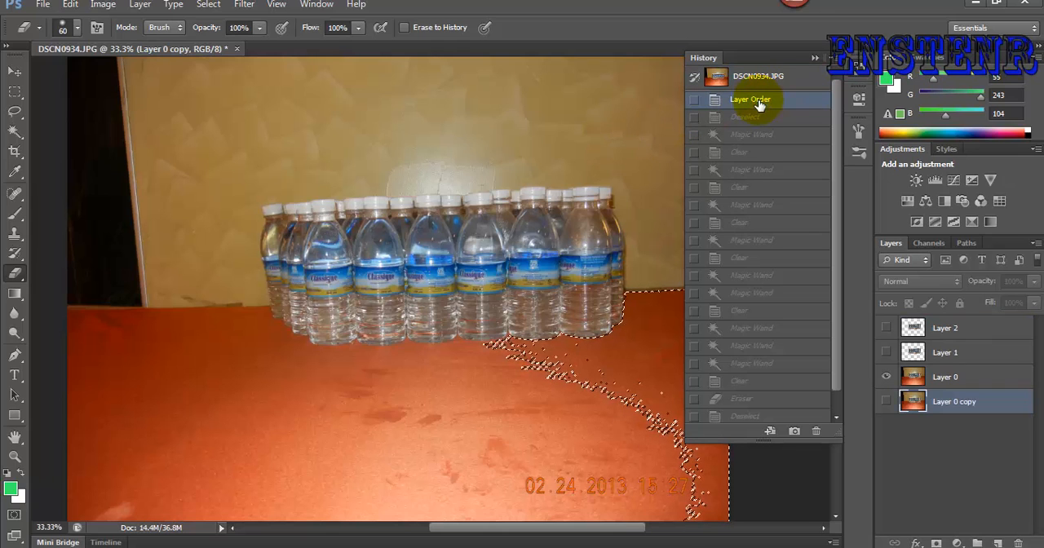
left_click(755, 118)
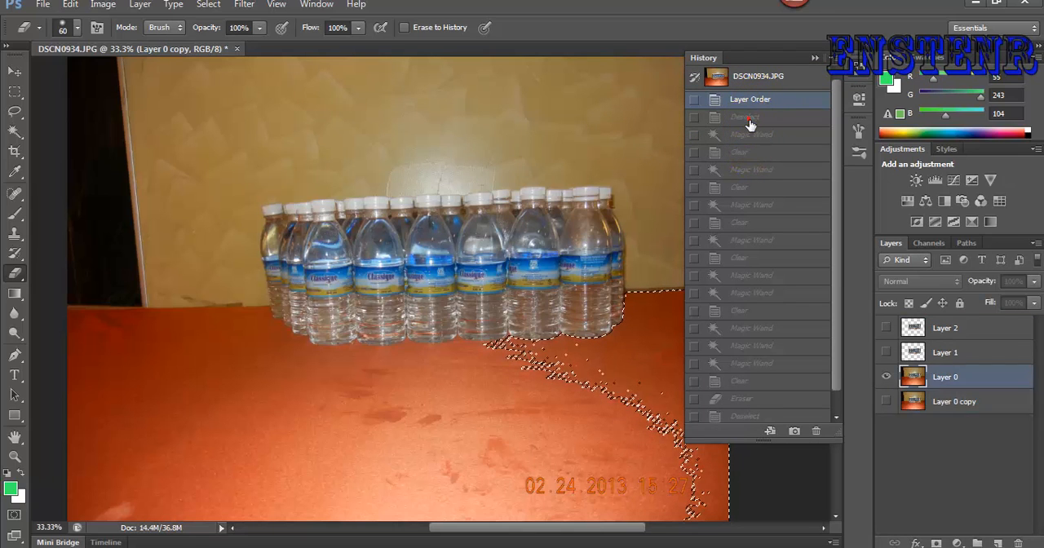
left_click(758, 134)
left_click(761, 152)
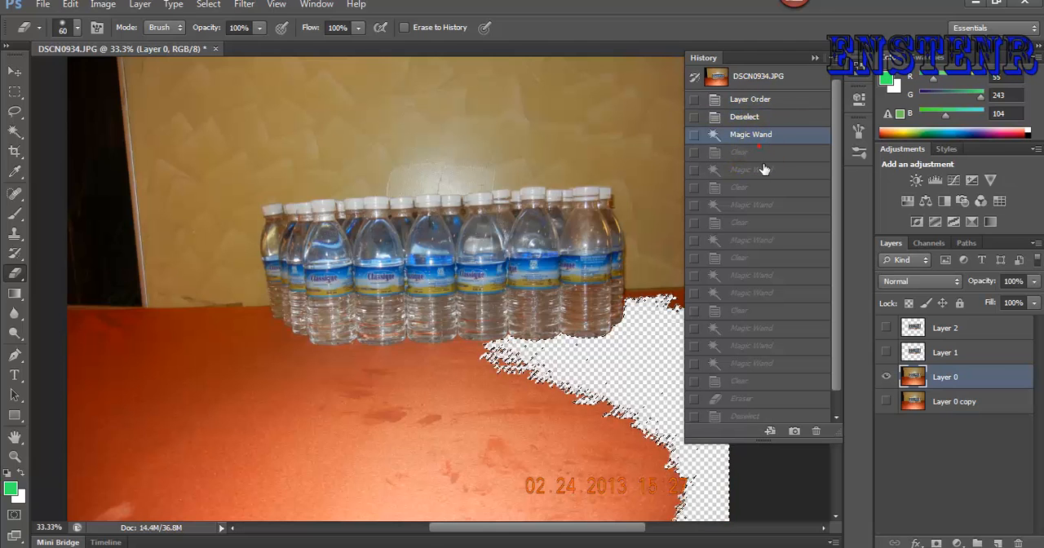
left_click(764, 169)
left_click(768, 187)
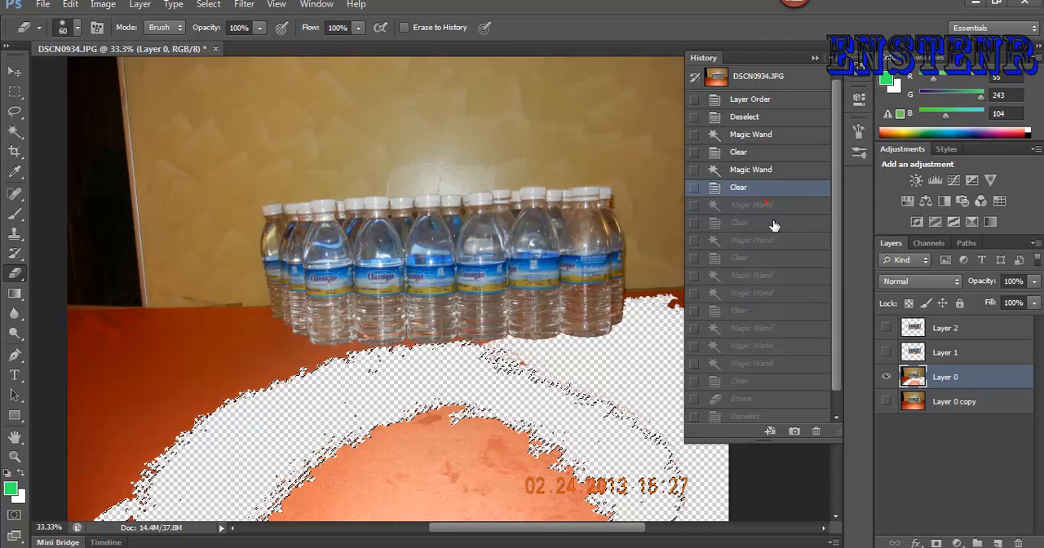
left_click(771, 205)
left_click(773, 222)
left_click(776, 240)
left_click(779, 275)
left_click(786, 292)
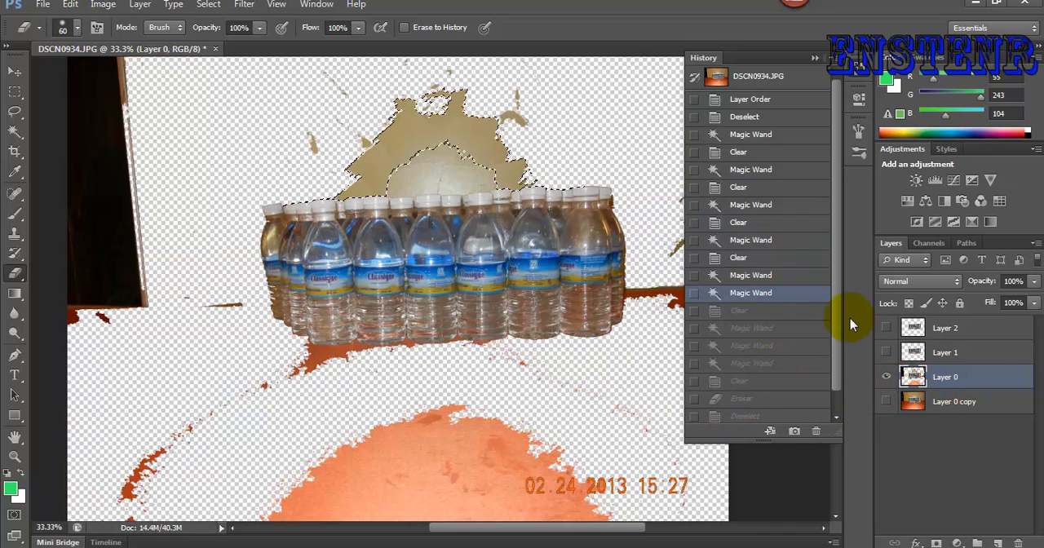
- Revert to the original snapshot and try the Deselect and Layer Order history states, checking the restored layers
left_click(771, 79)
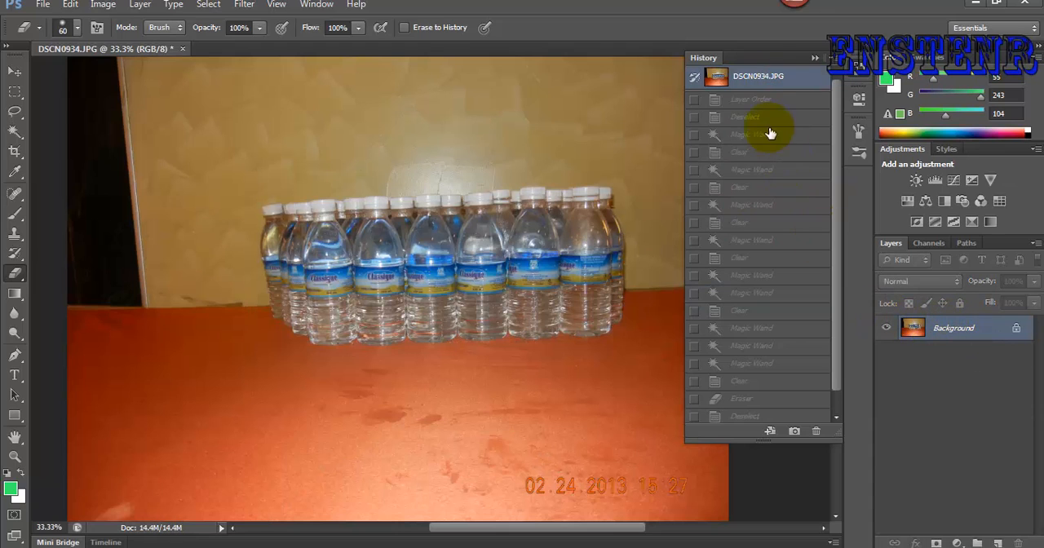
left_click(765, 121)
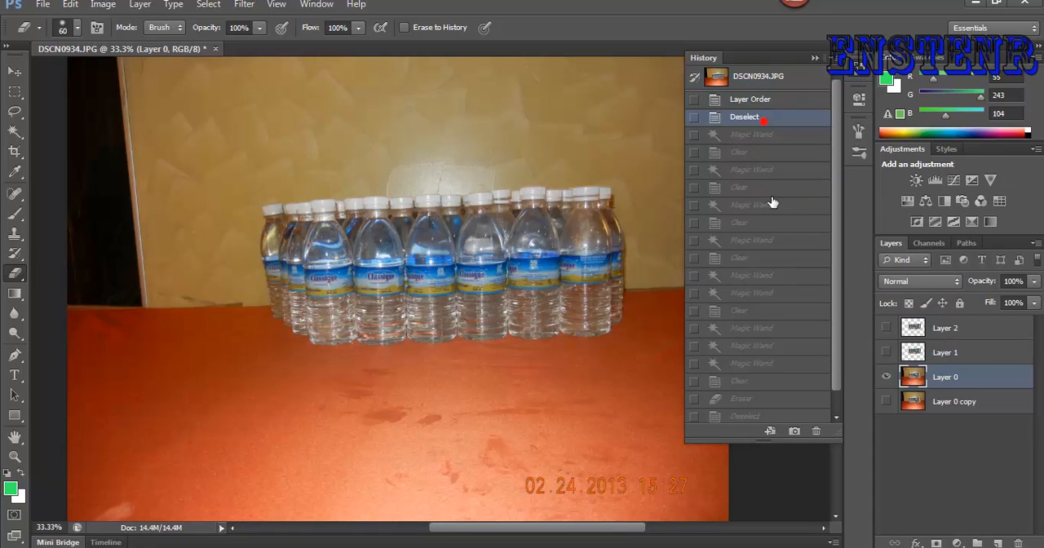
left_click(753, 101)
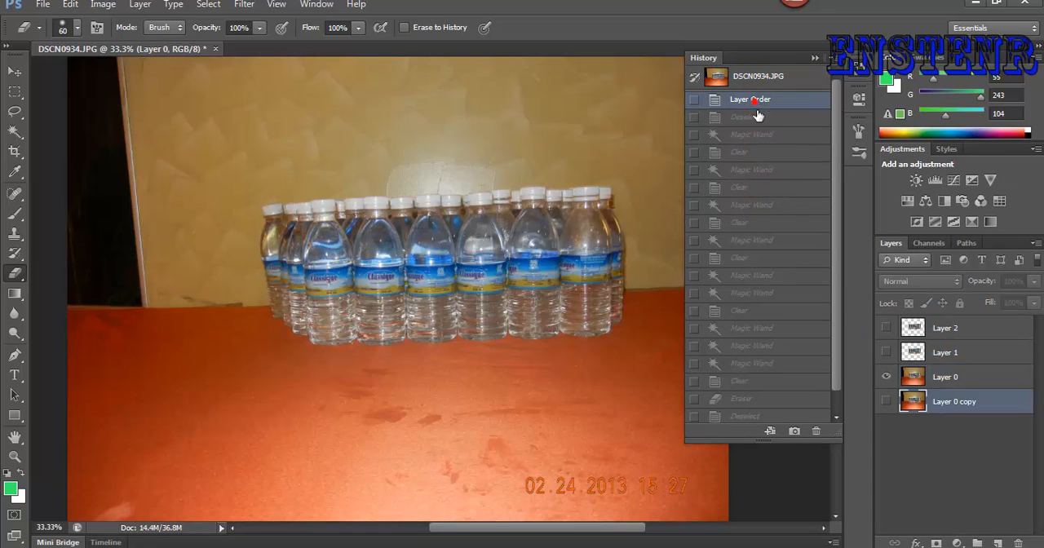
left_click(959, 352)
left_click(959, 376)
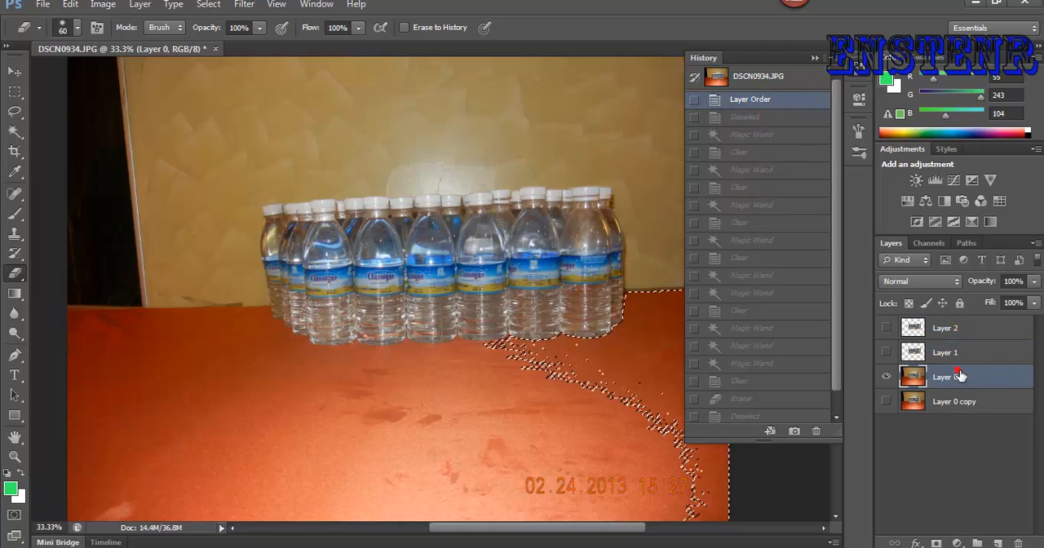
left_click(951, 331)
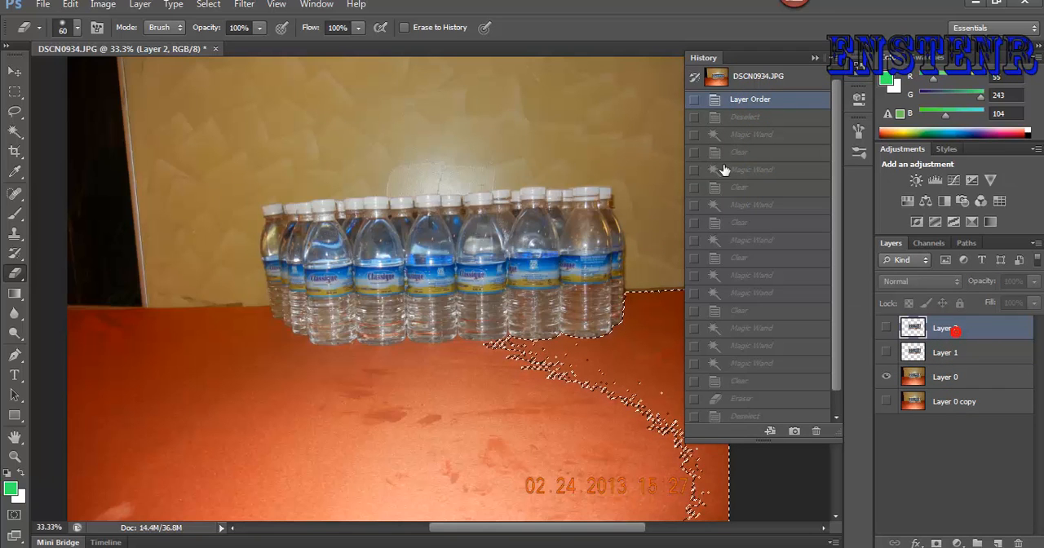
- Restore the document to the Layer Order history state and clear the selection
left_click(740, 77)
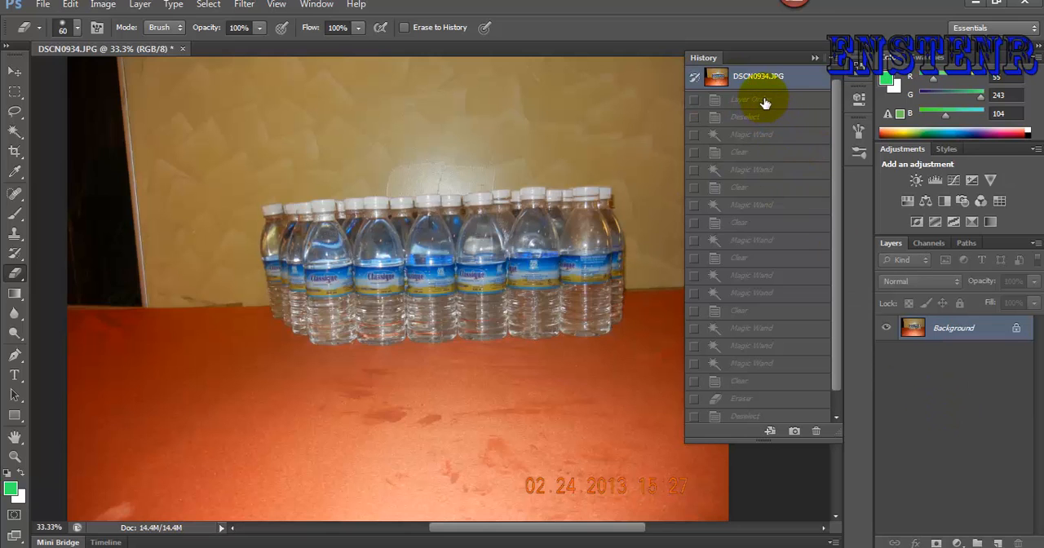
left_click(765, 101)
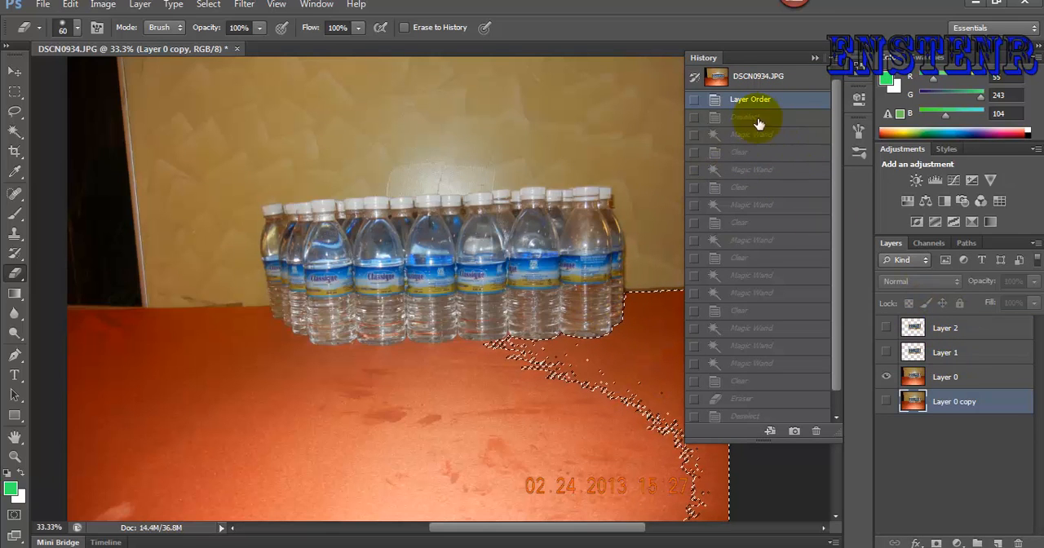
left_click(815, 58)
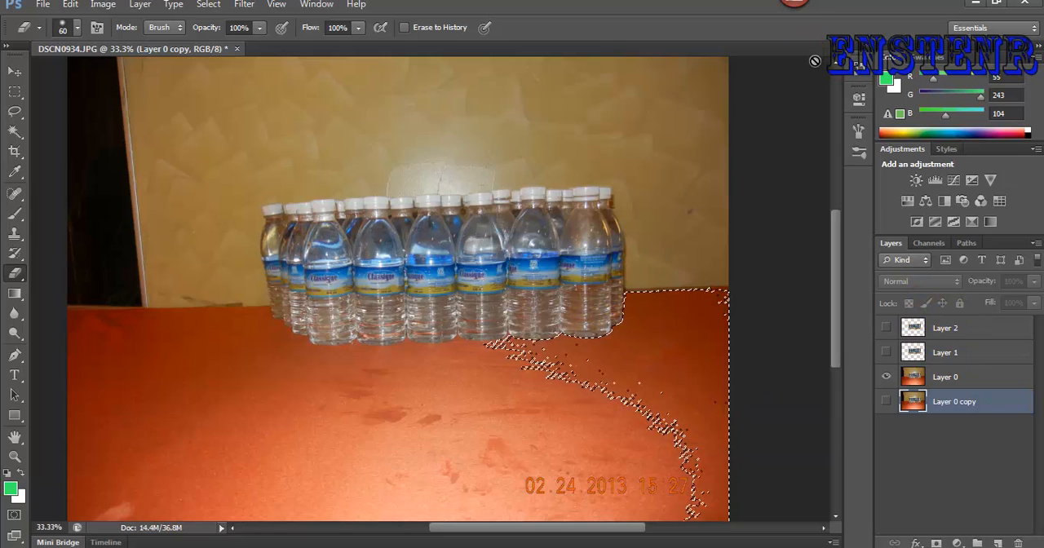
key("ctrl+d")
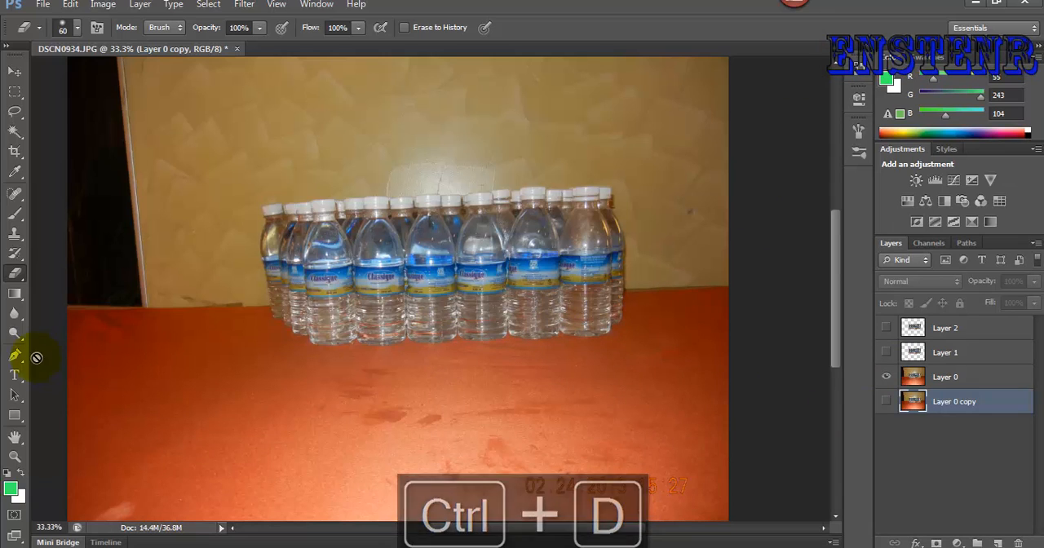
- Switch to the Magic Eraser tool and show only Layer 0 copy as the active layer
left_click(15, 133)
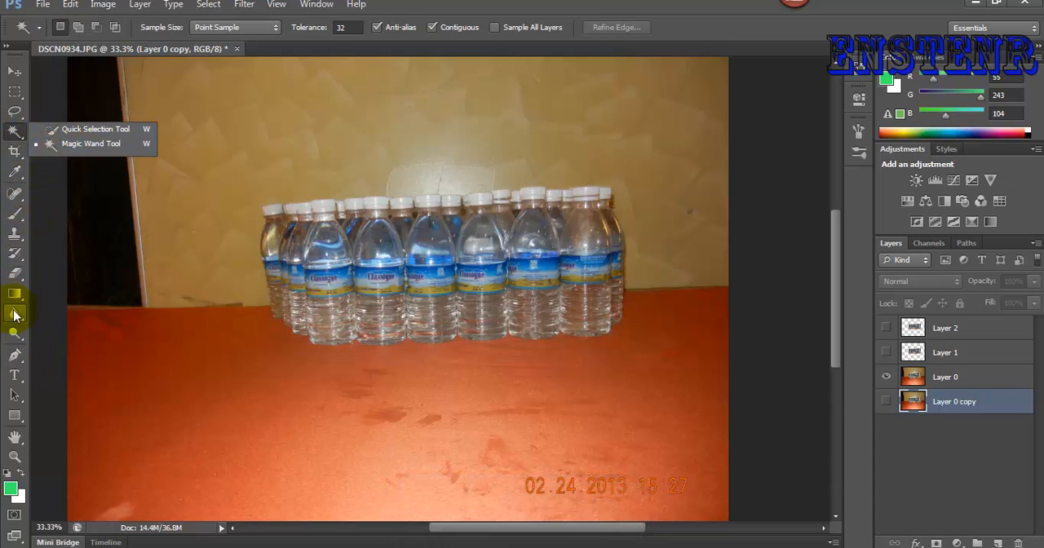
left_click(15, 281)
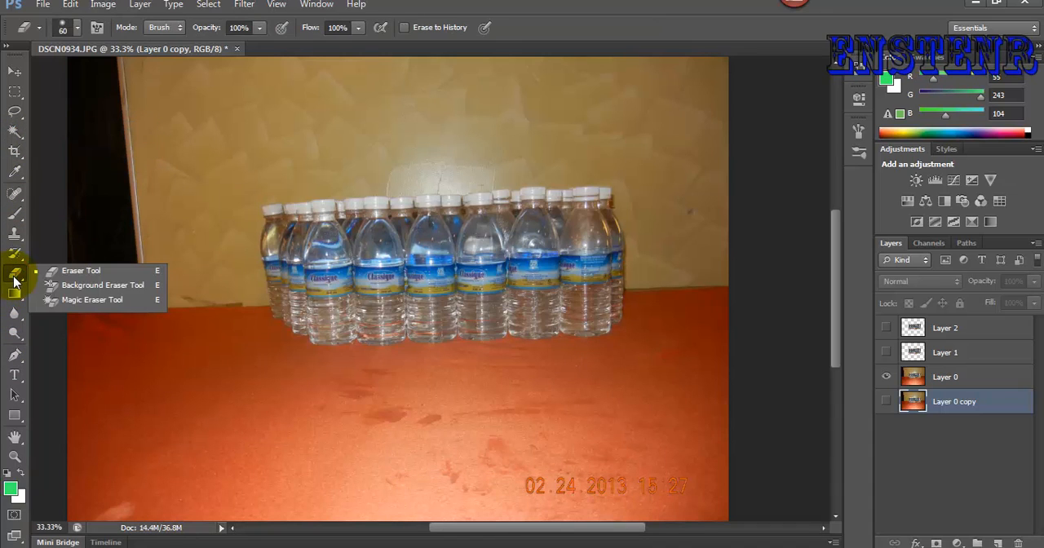
left_click(65, 302)
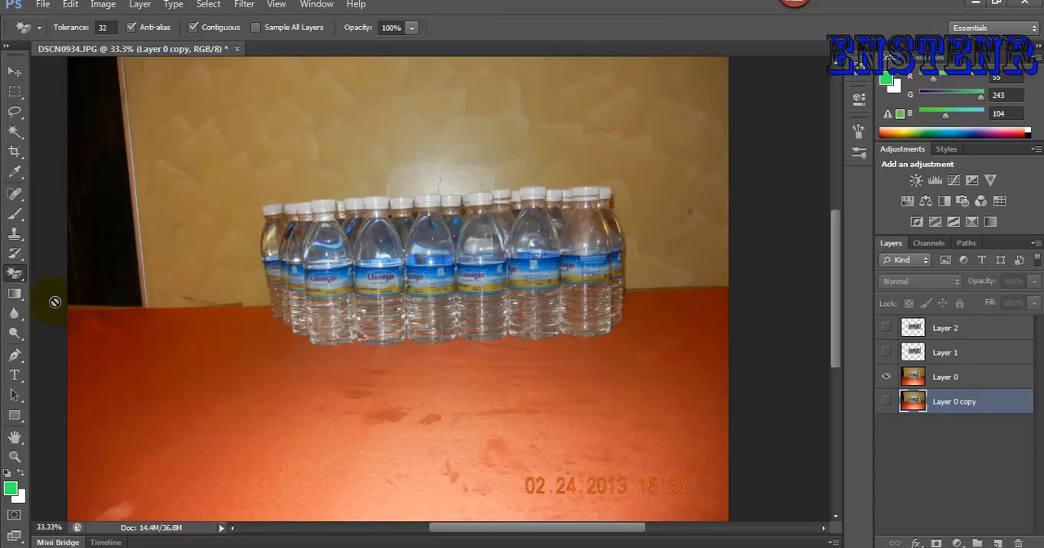
left_click(26, 30)
left_click(907, 403)
left_click(886, 401)
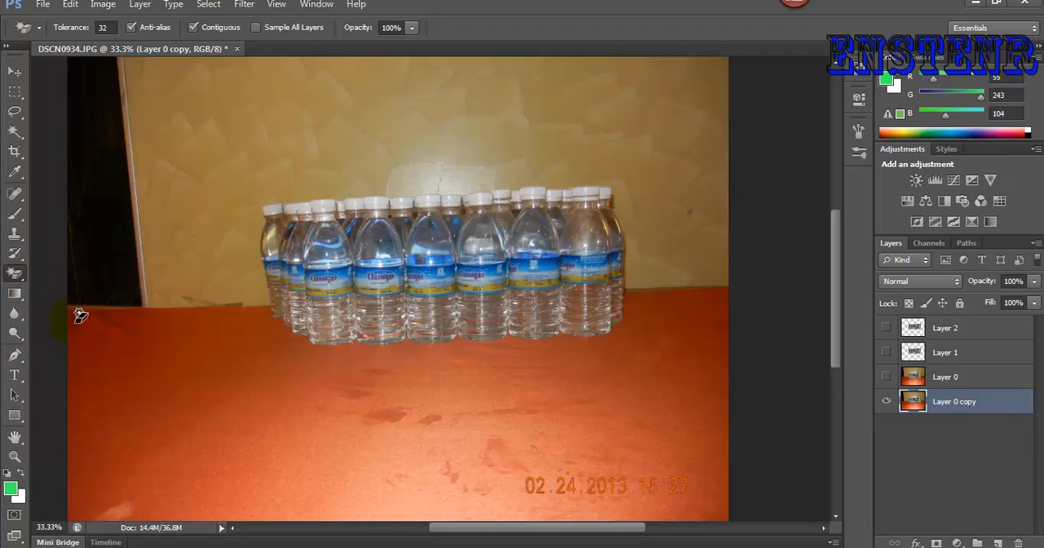
- Erase the left and right areas of the orange table and the dark door from Layer 0 copy with the Magic Eraser
left_click(202, 399)
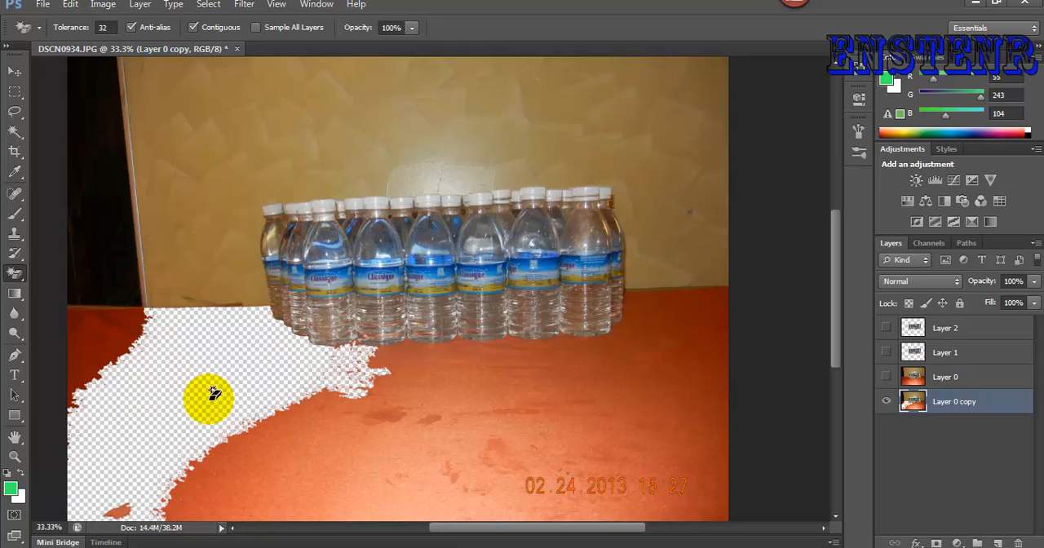
left_click(628, 411)
left_click(691, 325)
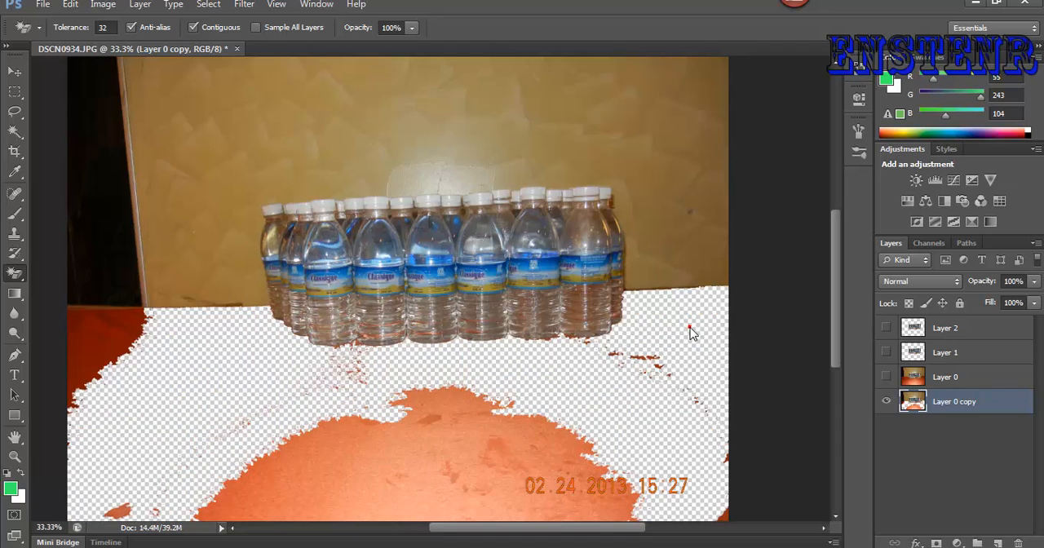
left_click(97, 225)
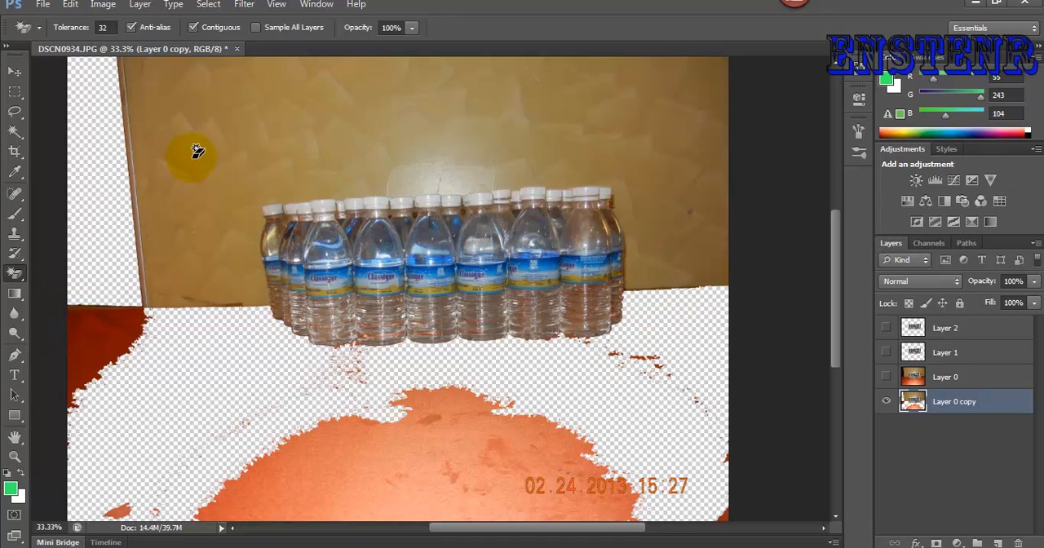
- Erase the right and left wall areas from Layer 0 copy, undoing a trial erase of the bright patch above the caps
left_click(693, 120)
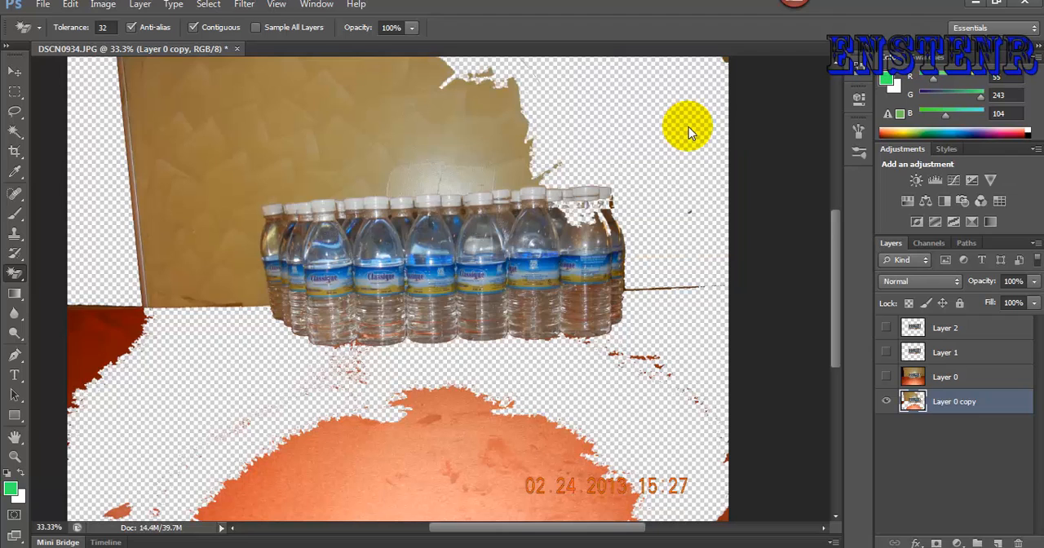
left_click(344, 117)
left_click(448, 169)
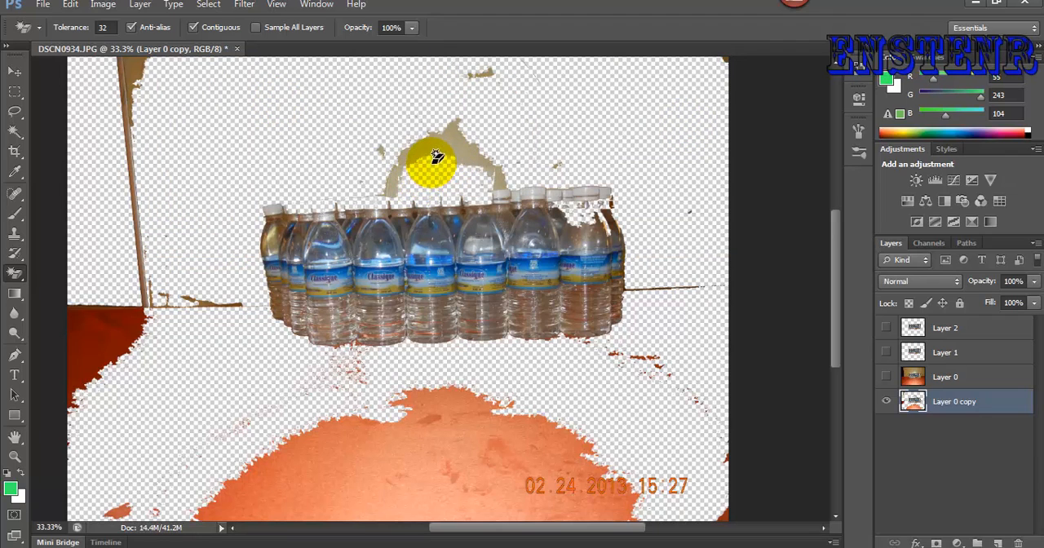
key("ctrl+z")
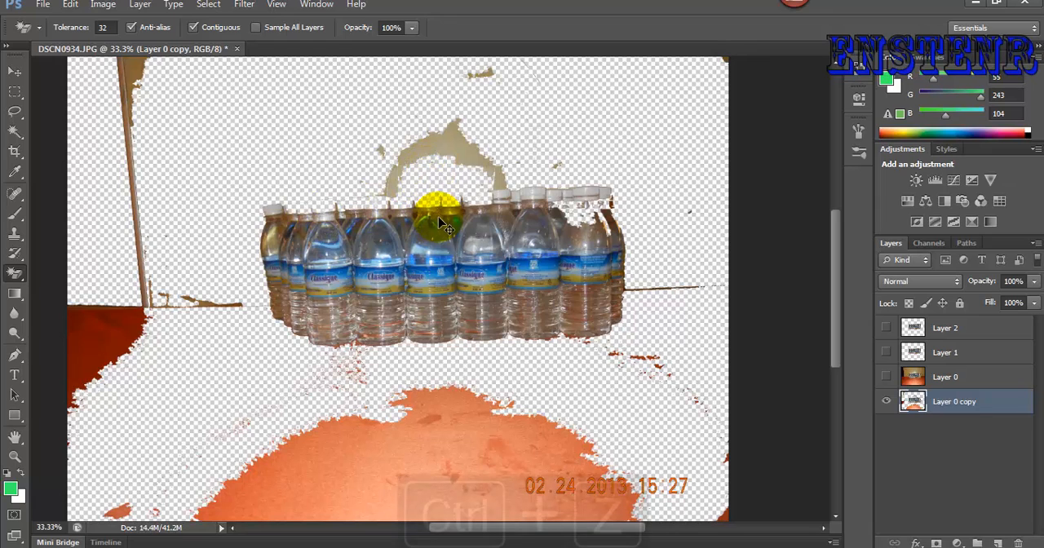
- Erase the dark red table corner and the remaining orange table patches in front of the bottles from Layer 0 copy
left_click(78, 330)
left_click(405, 457)
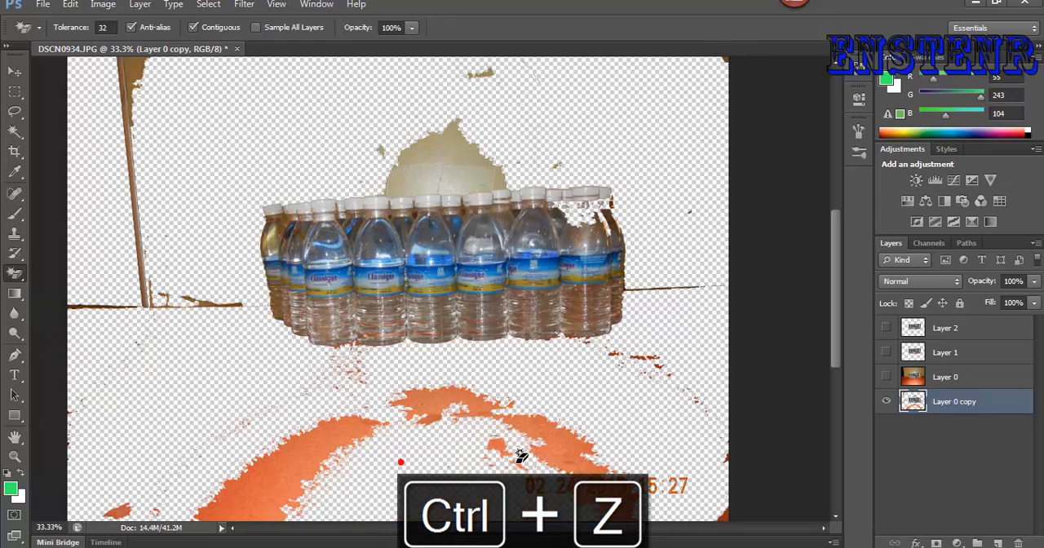
left_click(328, 449)
left_click(441, 424)
left_click(555, 434)
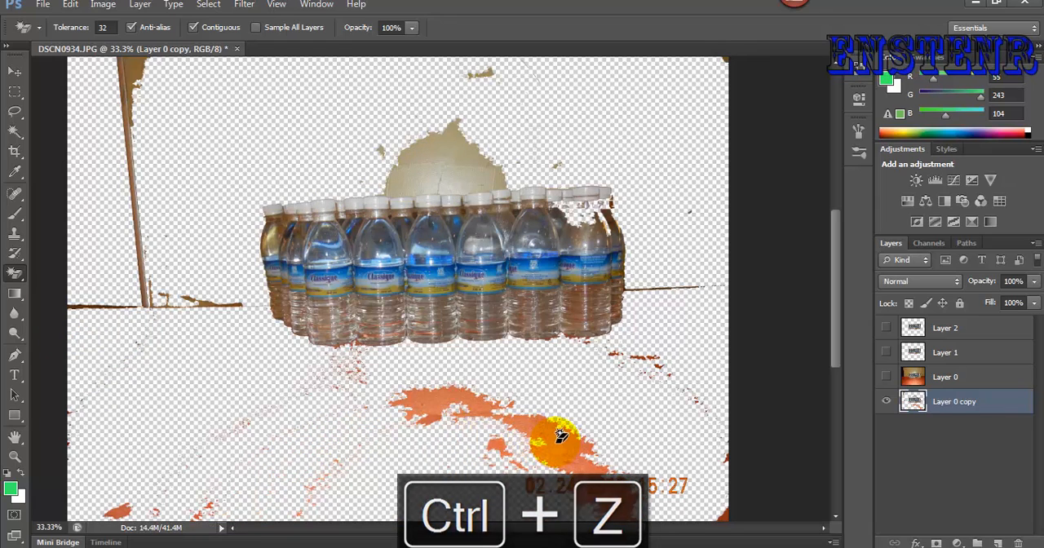
left_click(490, 448)
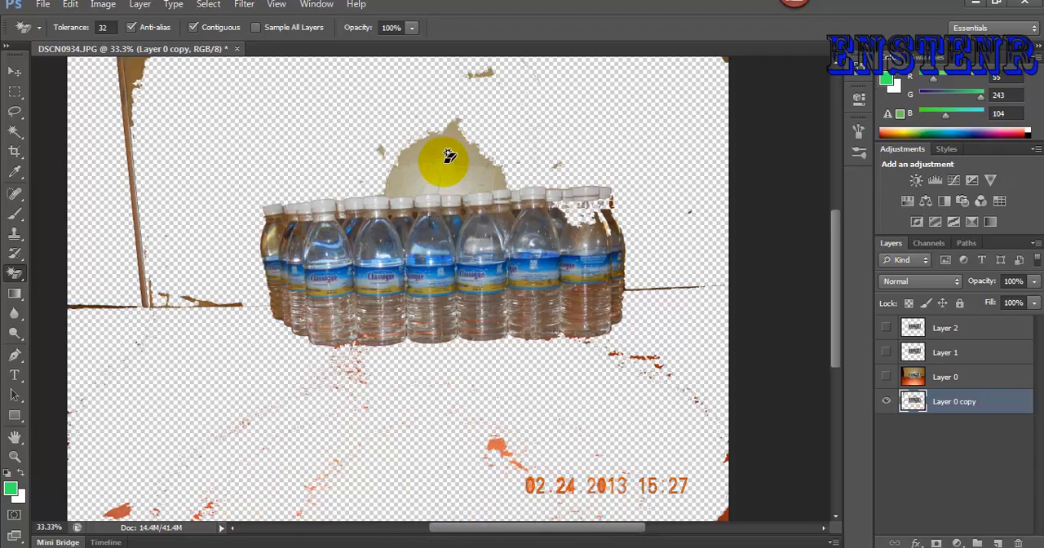